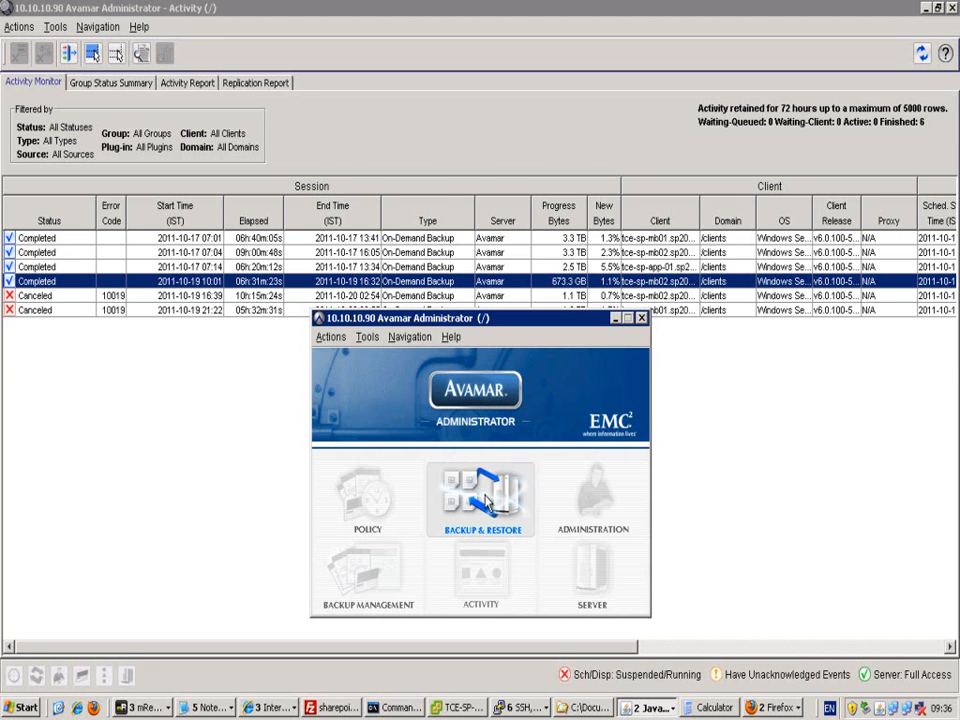
- In Backup and Restore, step through the calendar dates from October 12 to the October 17 backup
left_click(485, 500)
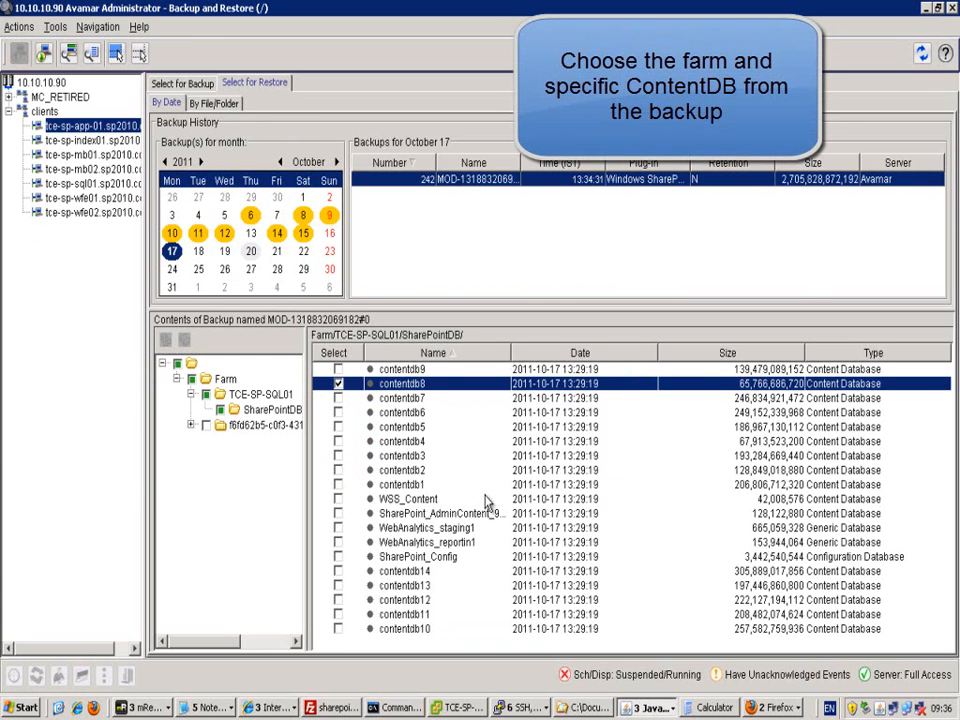
left_click(225, 234)
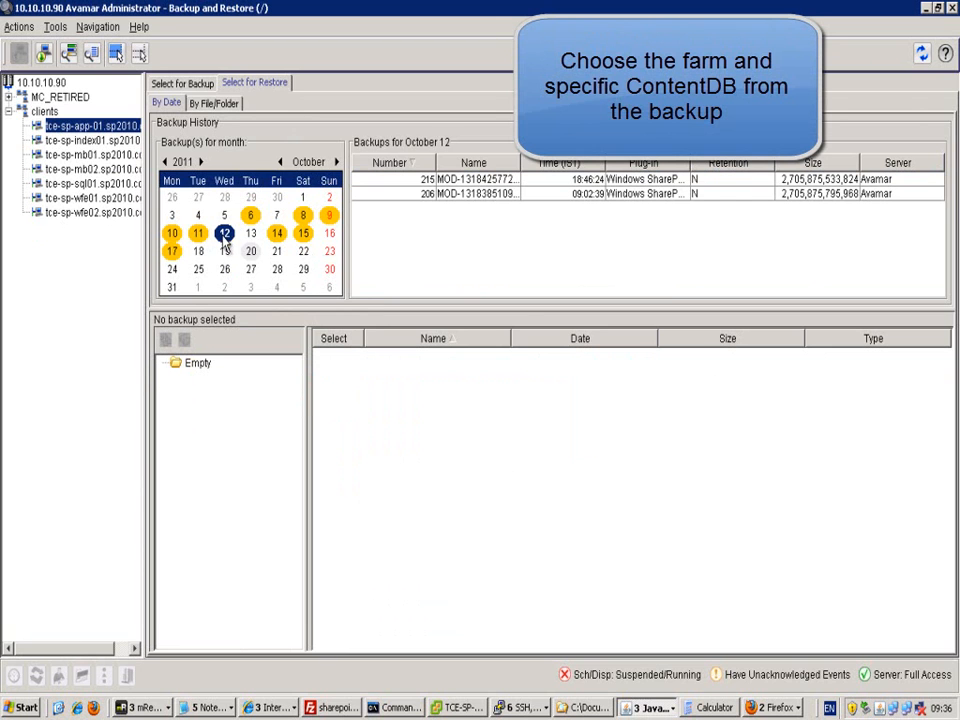
left_click(279, 236)
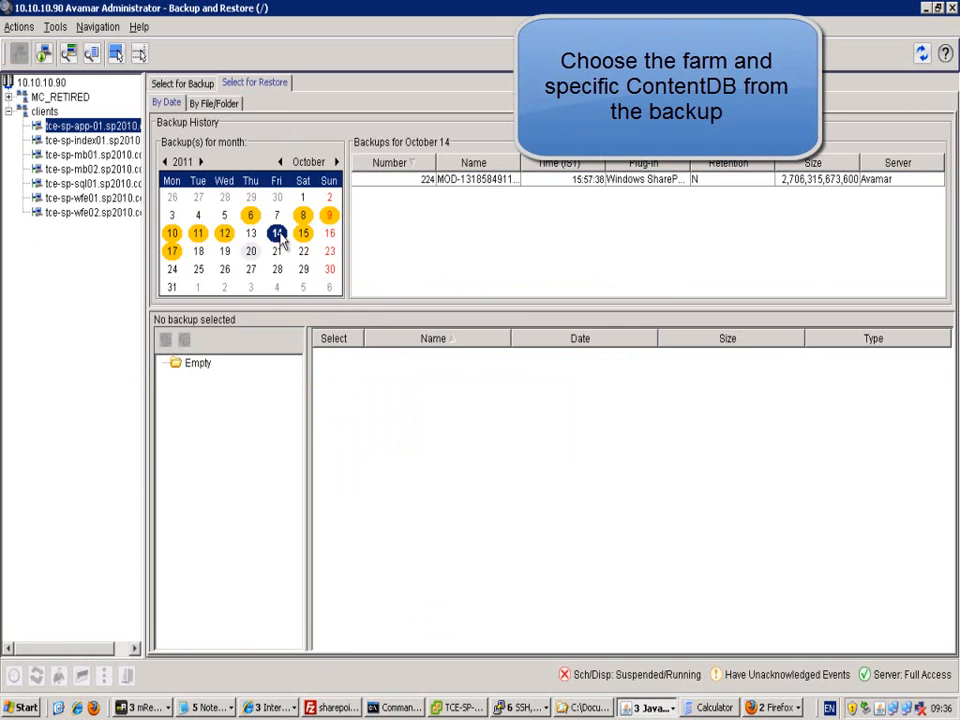
left_click(306, 238)
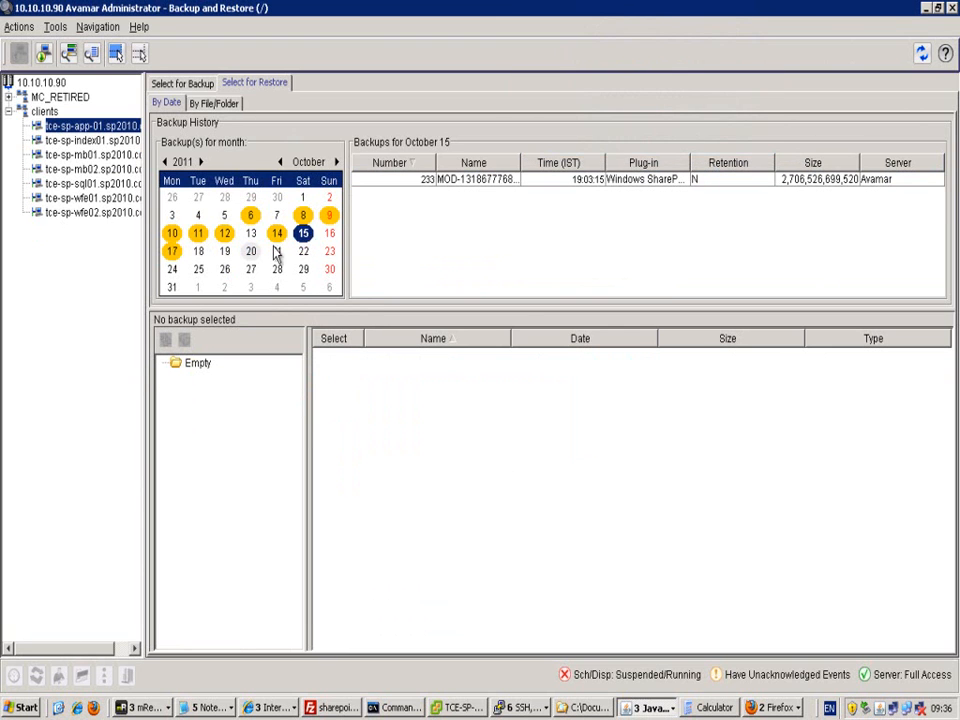
left_click(331, 236)
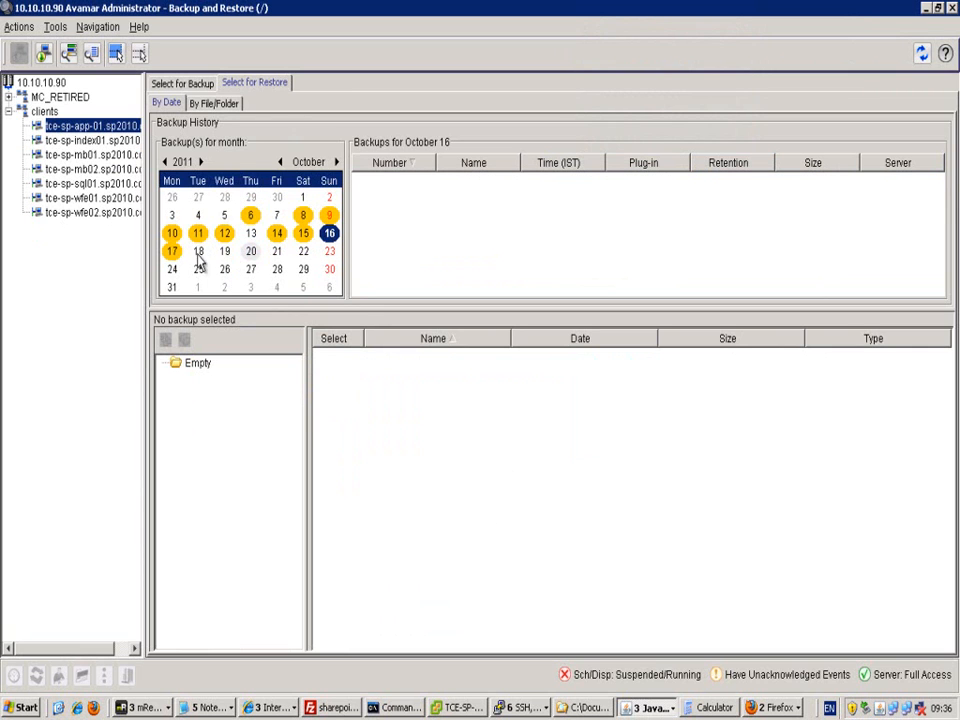
left_click(172, 252)
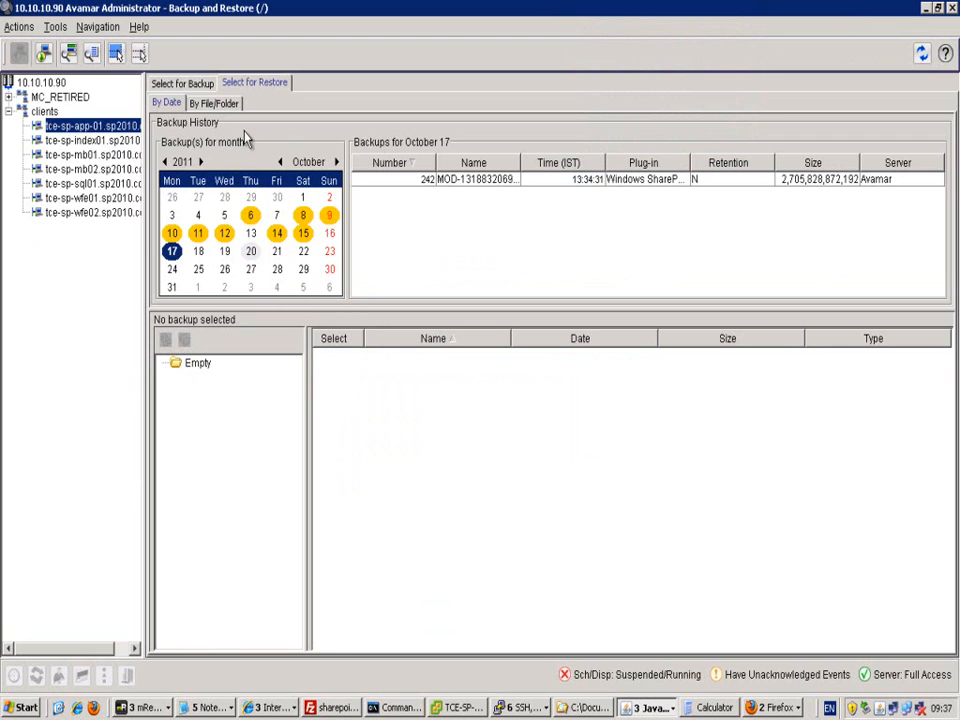
left_click(460, 180)
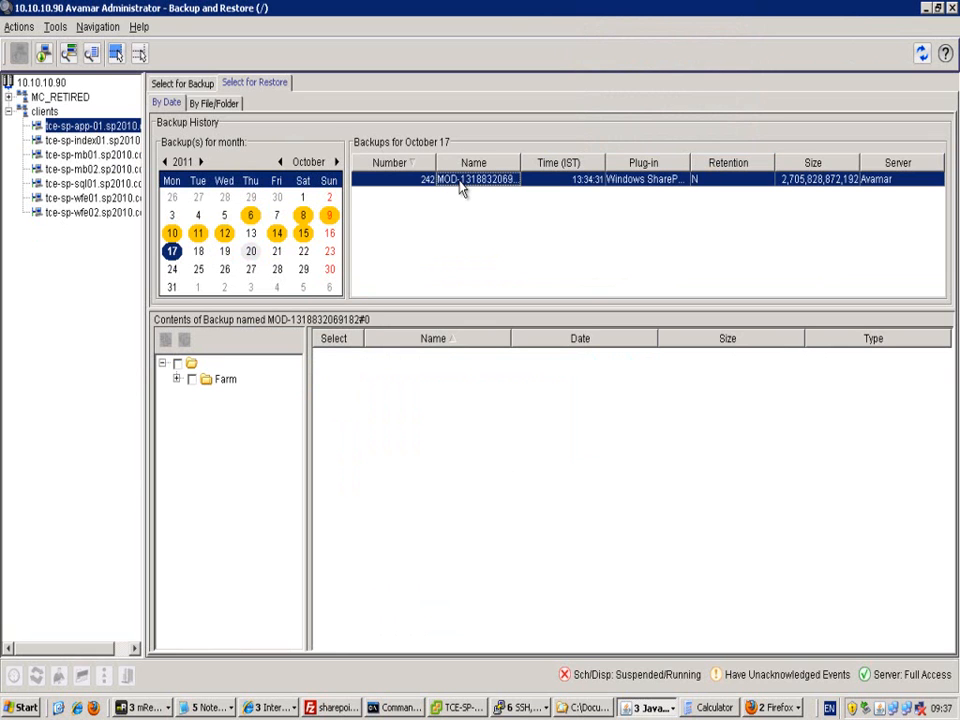
left_click(177, 380)
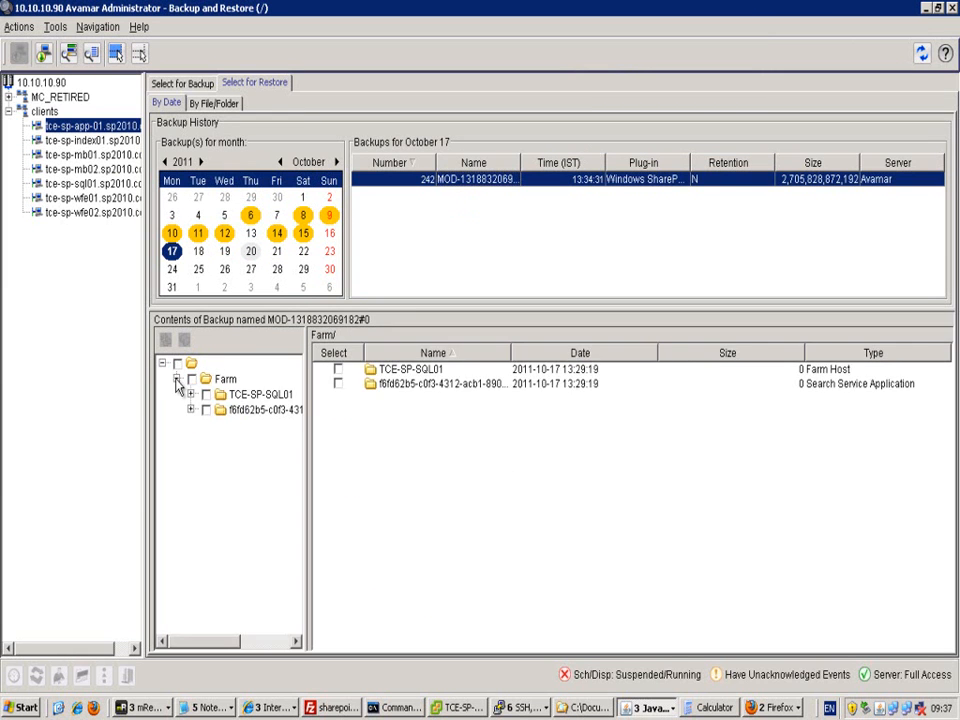
left_click(190, 395)
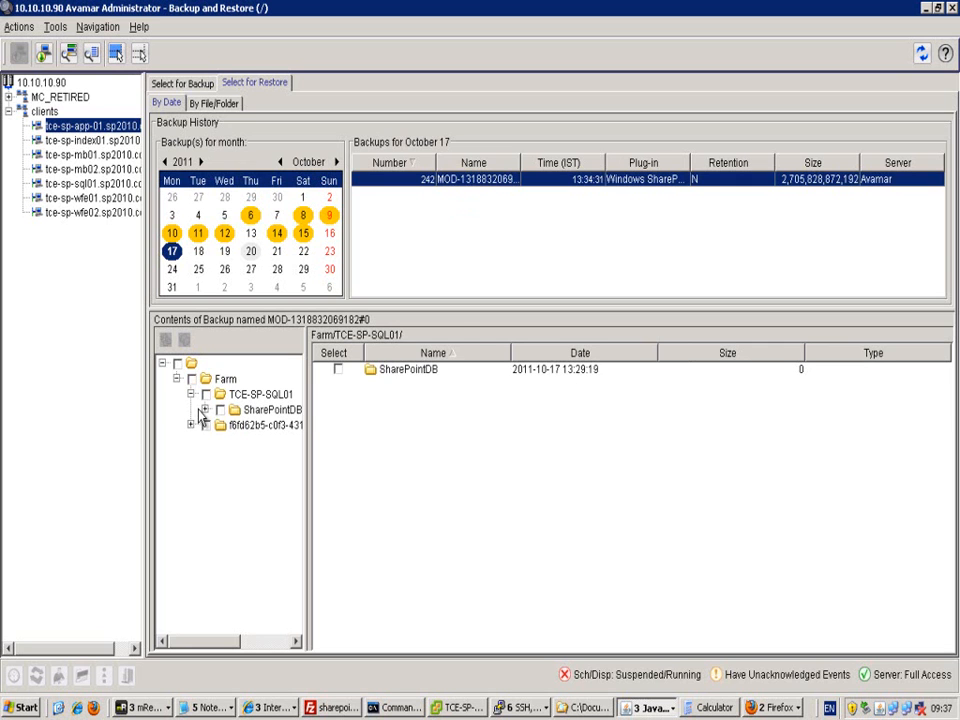
left_click(204, 412)
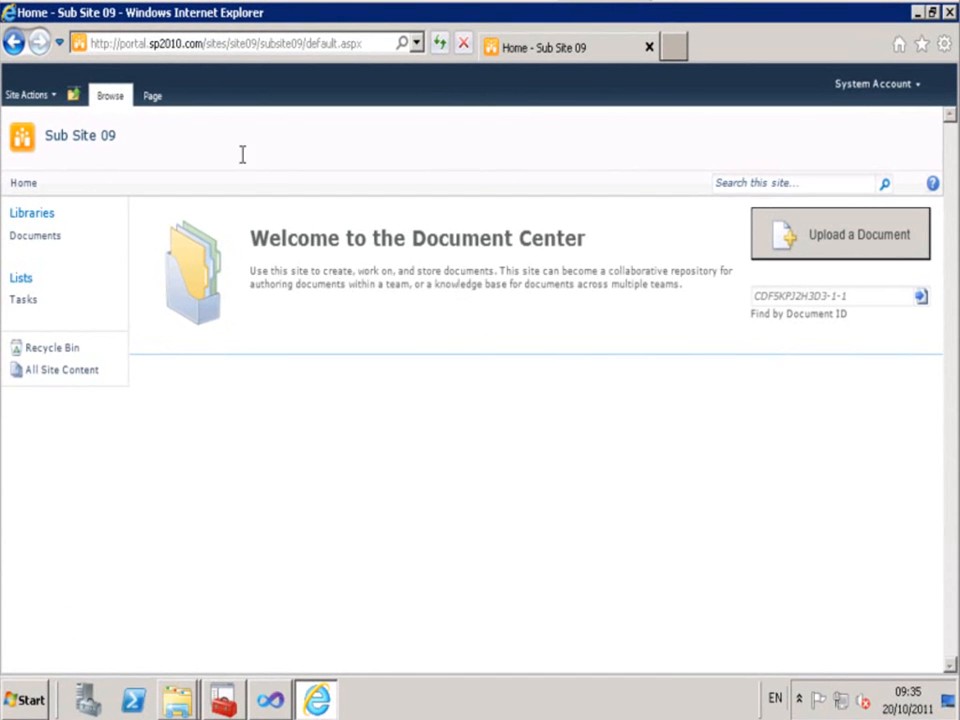
- Trim the address to .../sites/site08 and open Site Collection 08's All Site Content page
left_click(212, 45)
left_click(222, 44)
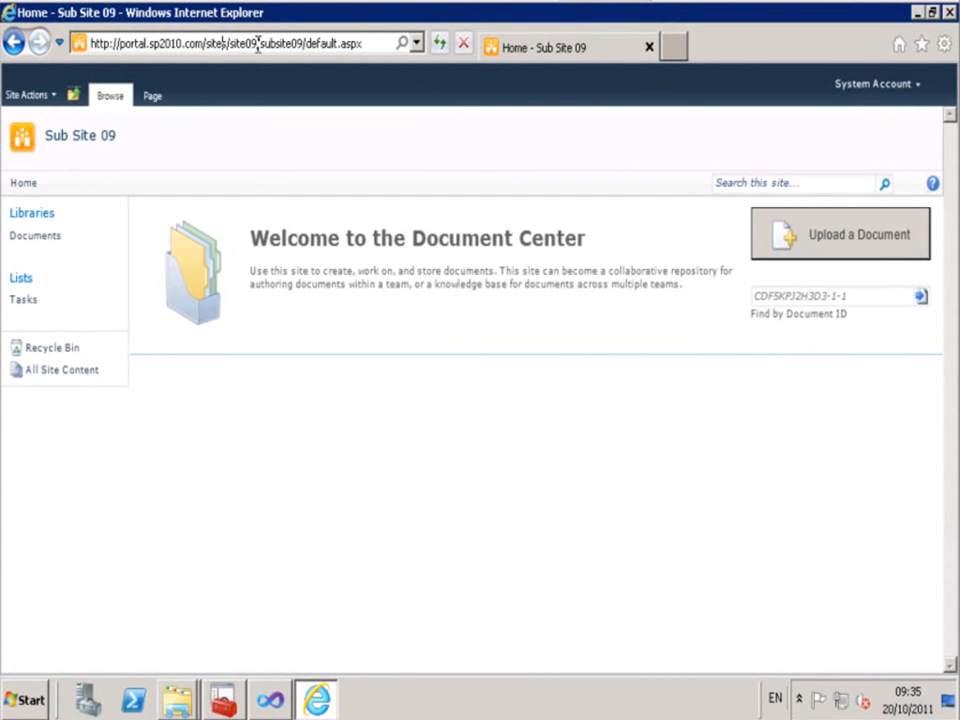
left_click(368, 41, "shift")
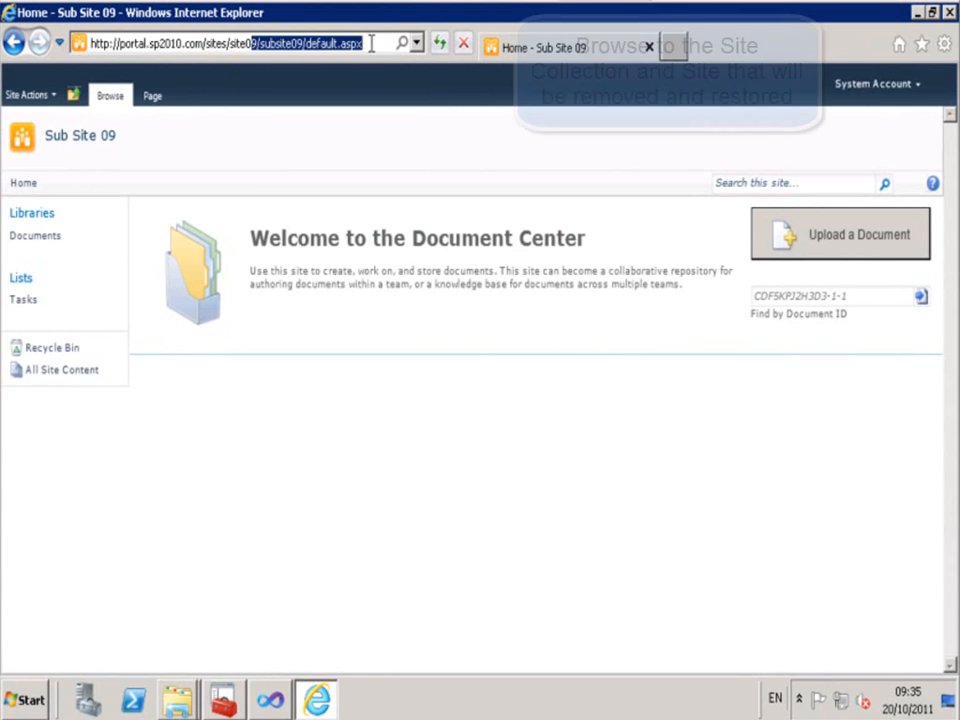
key("Delete")
key("Return")
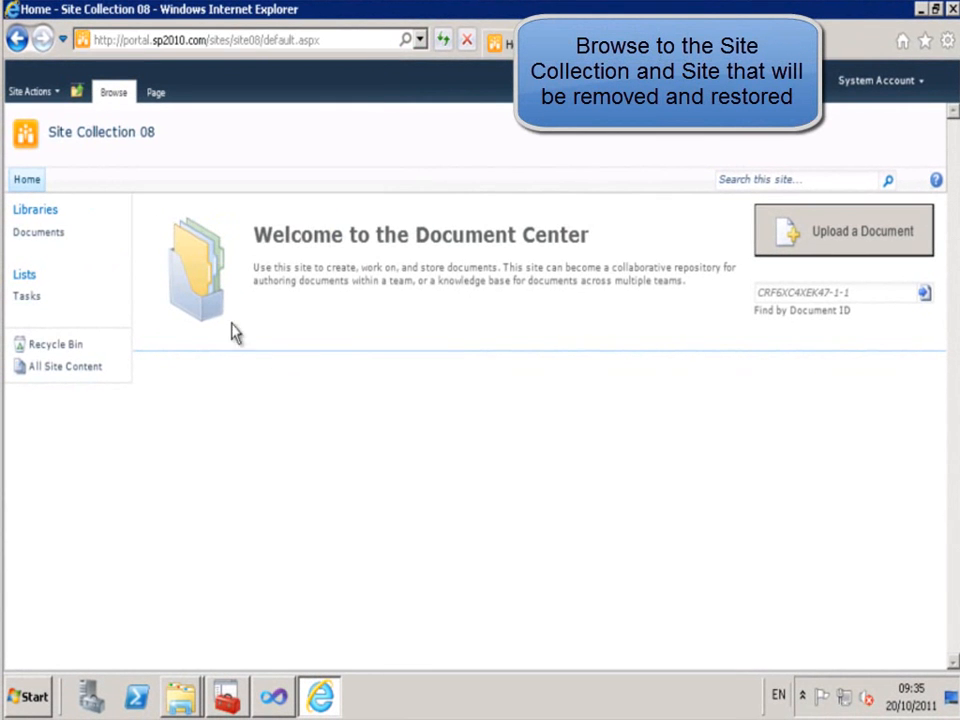
left_click(42, 236)
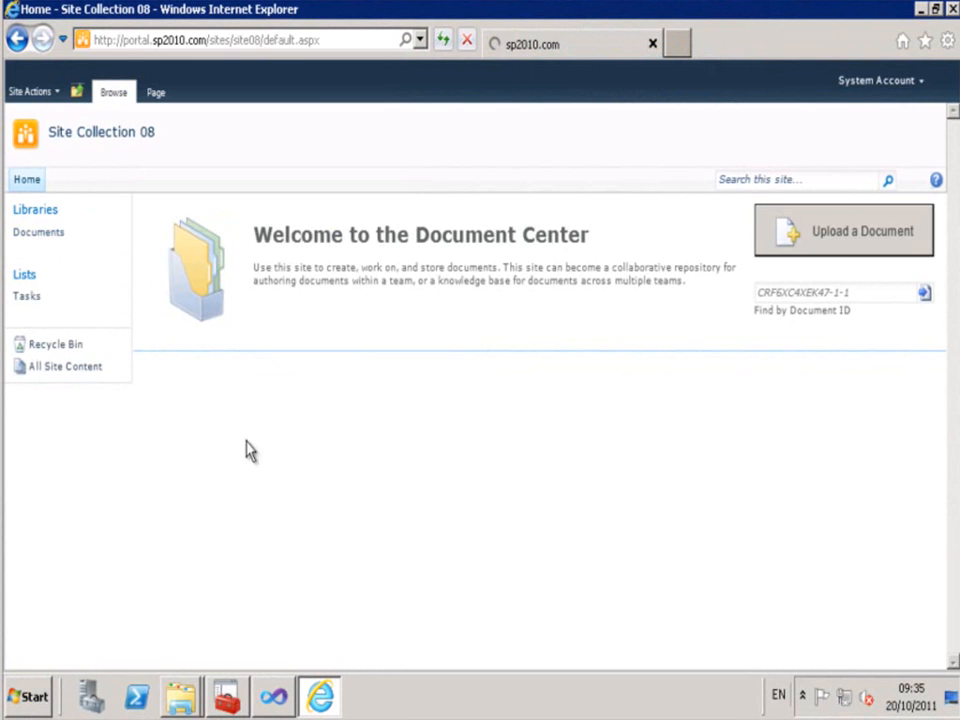
left_click(62, 372)
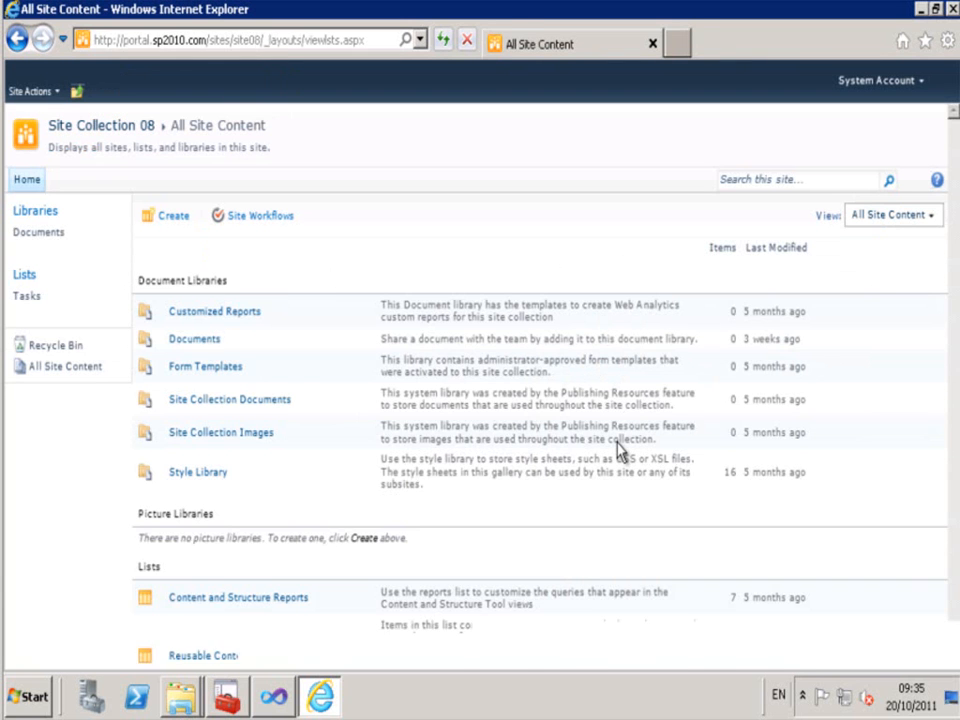
- Open Sub Site 01 in a new tab and browse its Documents library into folder 33955
scroll(618, 452, "down", 2)
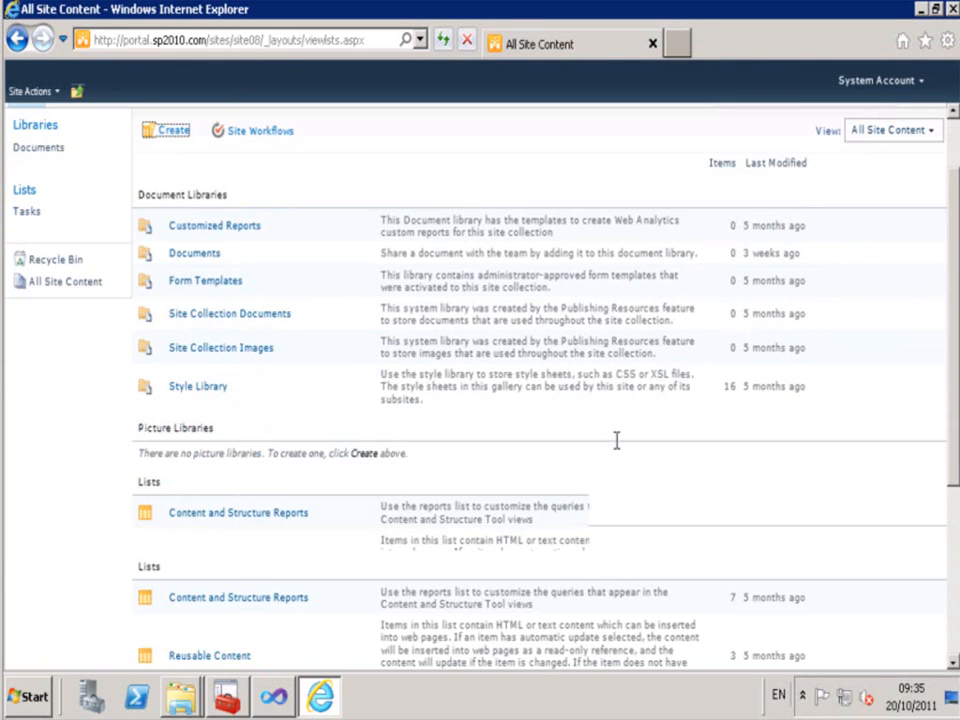
scroll(618, 452, "down", 4)
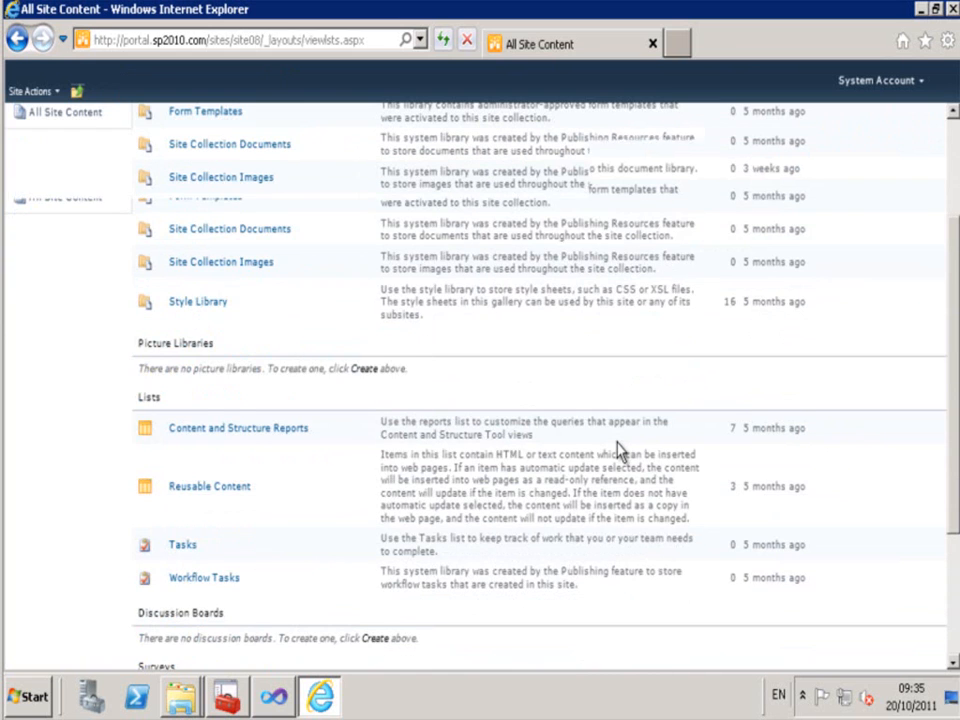
scroll(618, 452, "down", 3)
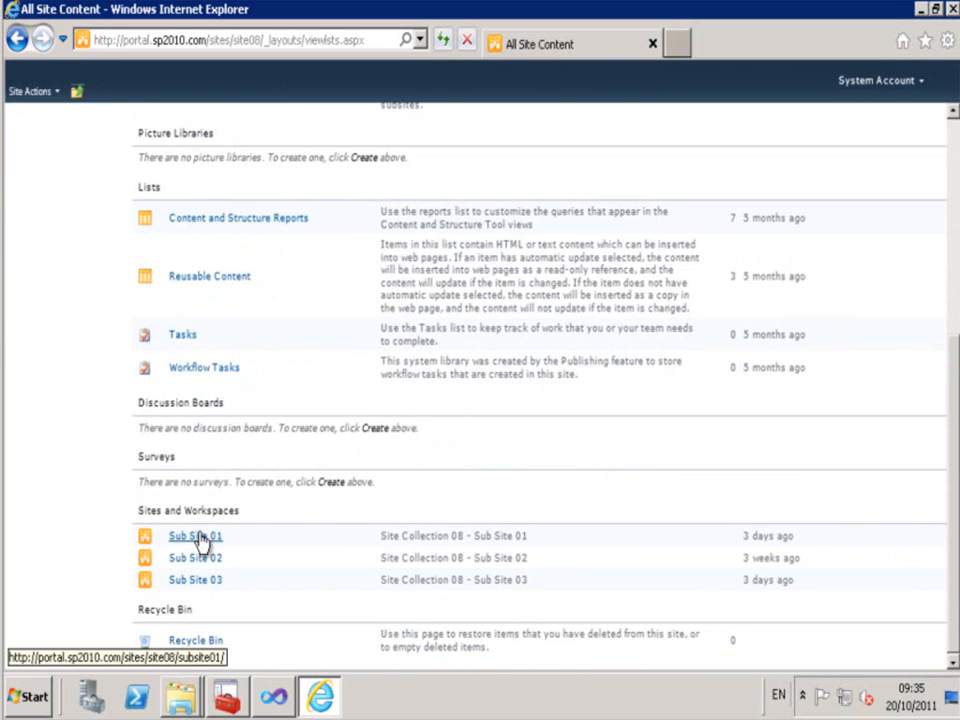
right_click(200, 540)
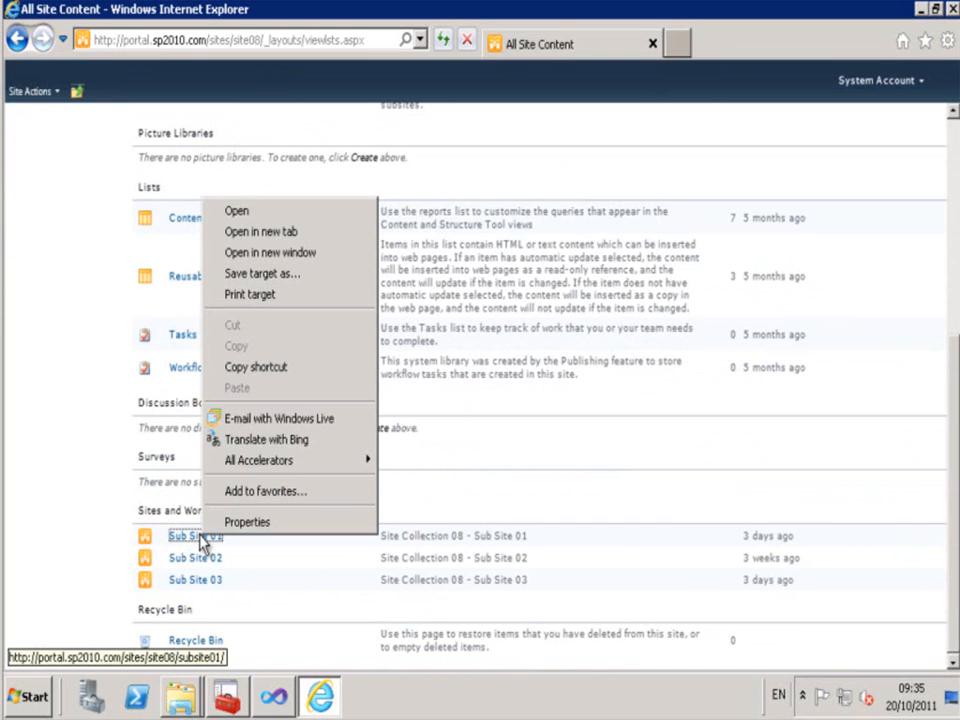
left_click(265, 232)
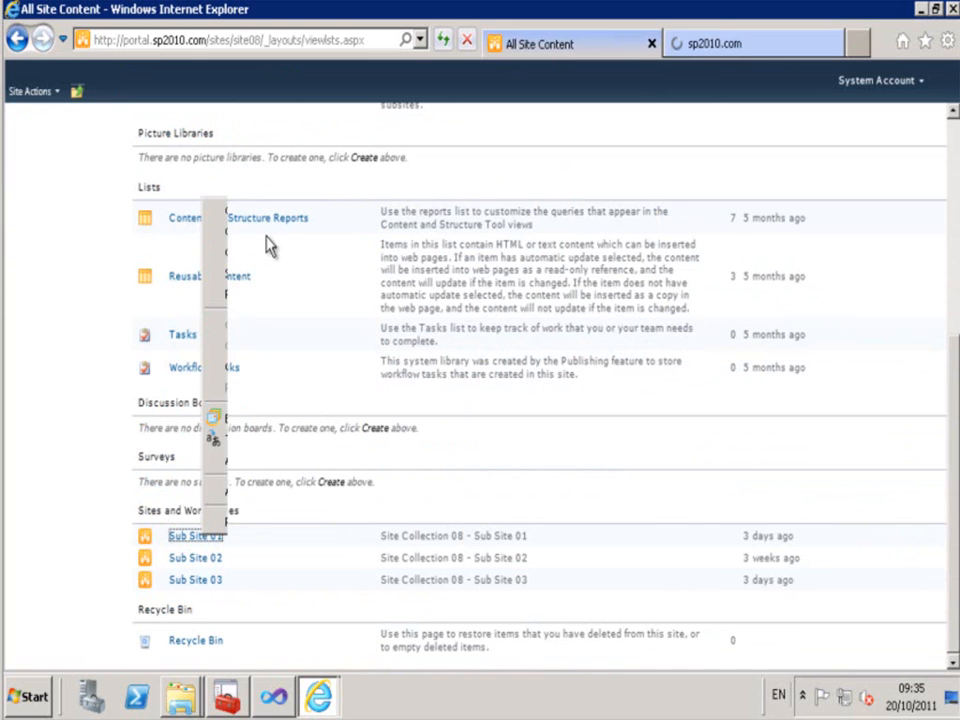
left_click(746, 43)
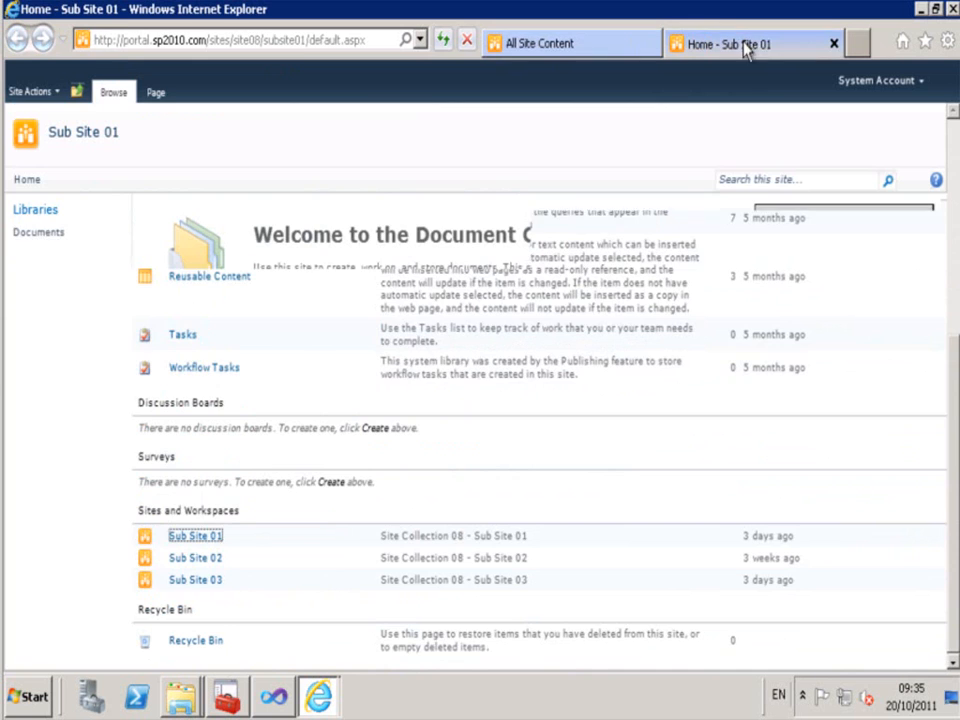
left_click(34, 233)
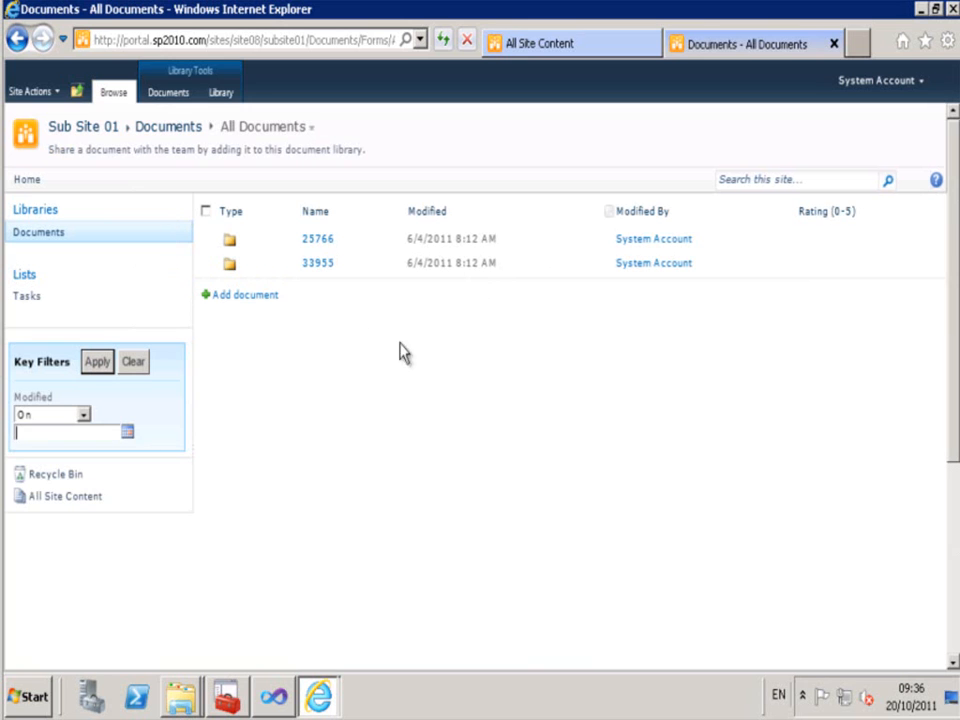
left_click(323, 265)
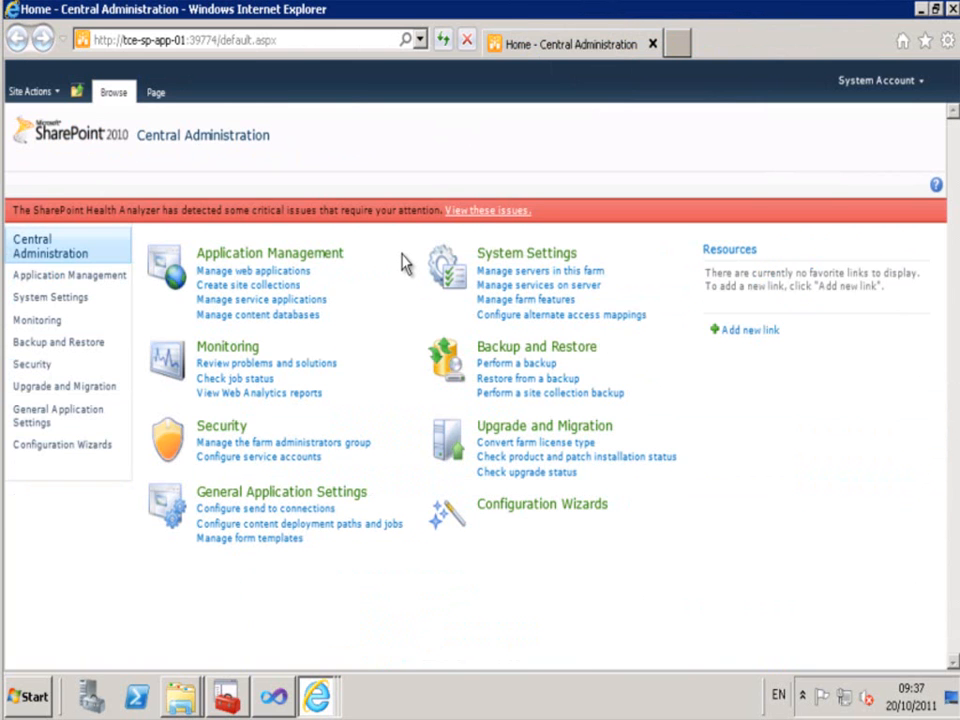
- Remove contentdb8 from the farm through its Manage Content Databases settings in Central Administration
left_click(252, 262)
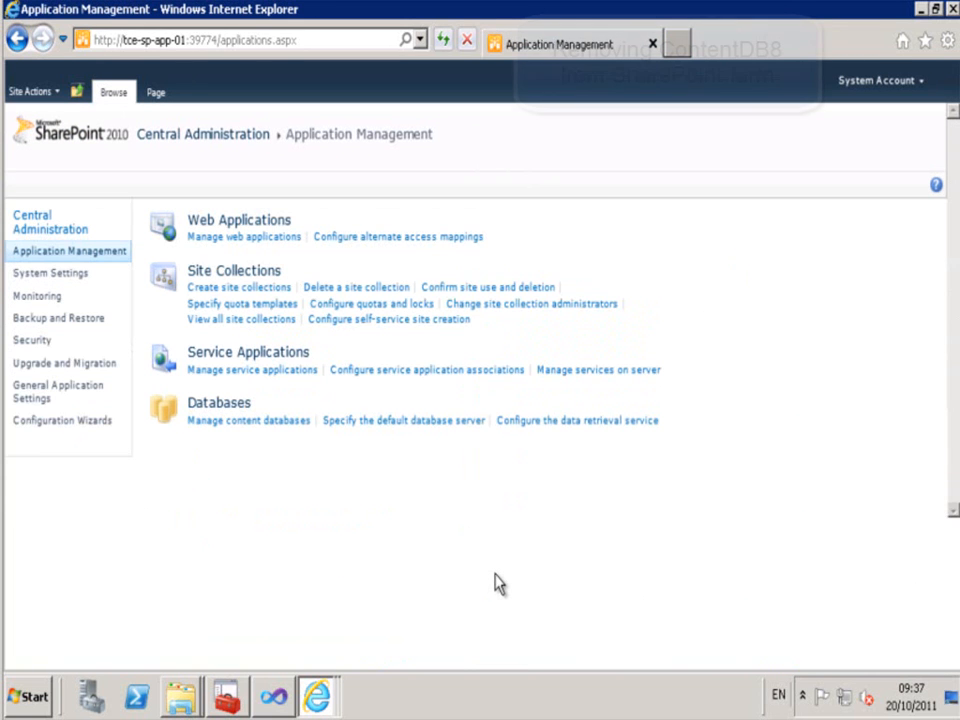
left_click(262, 425)
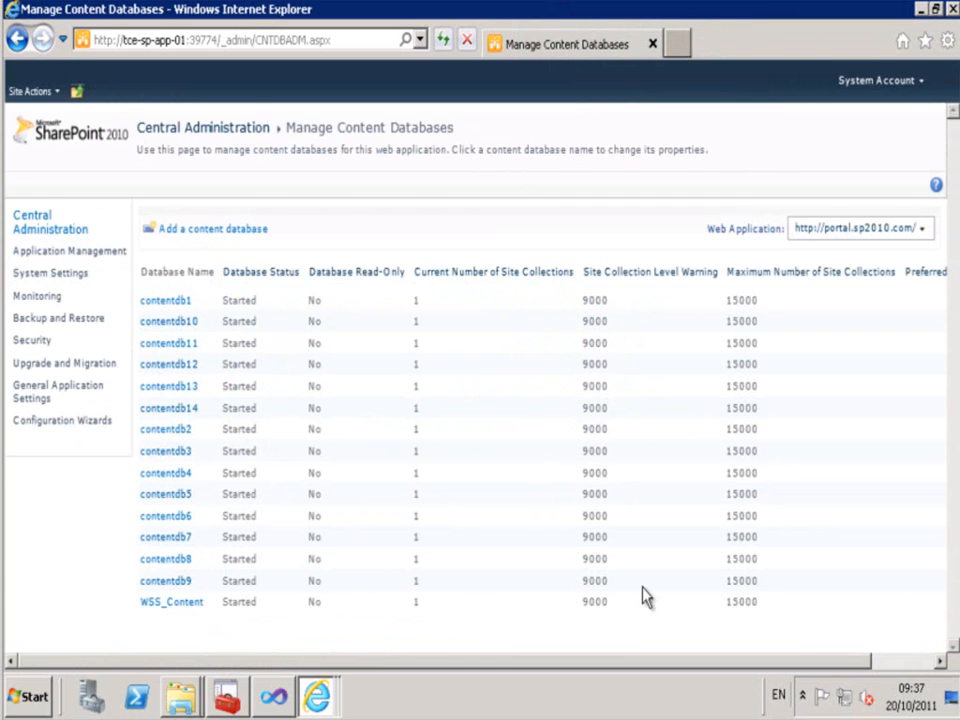
left_click(157, 562)
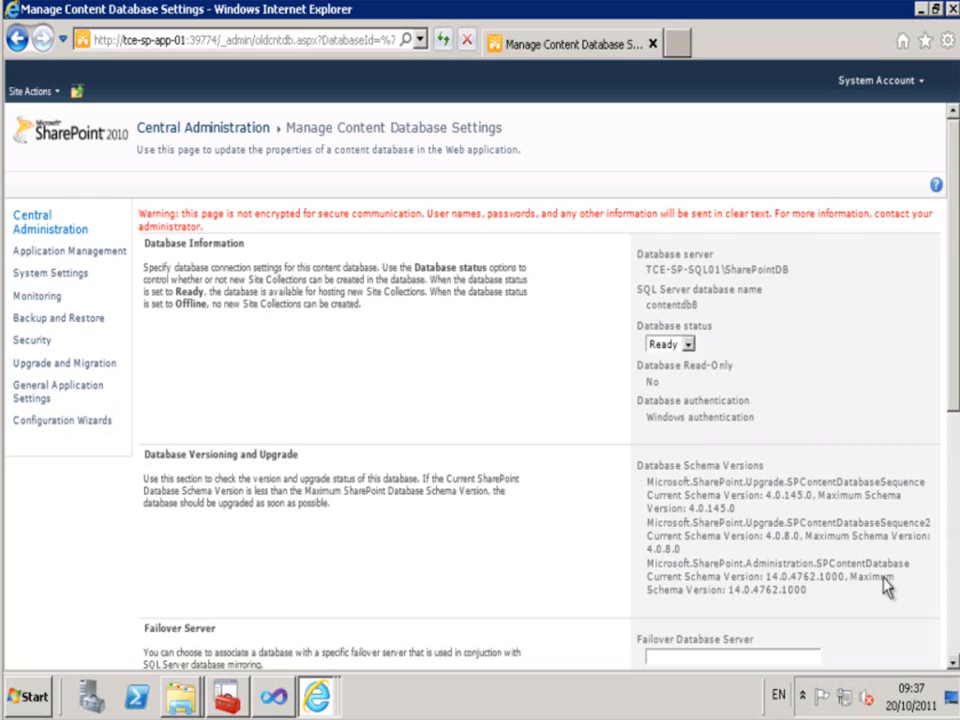
scroll(955, 612, "down", 5)
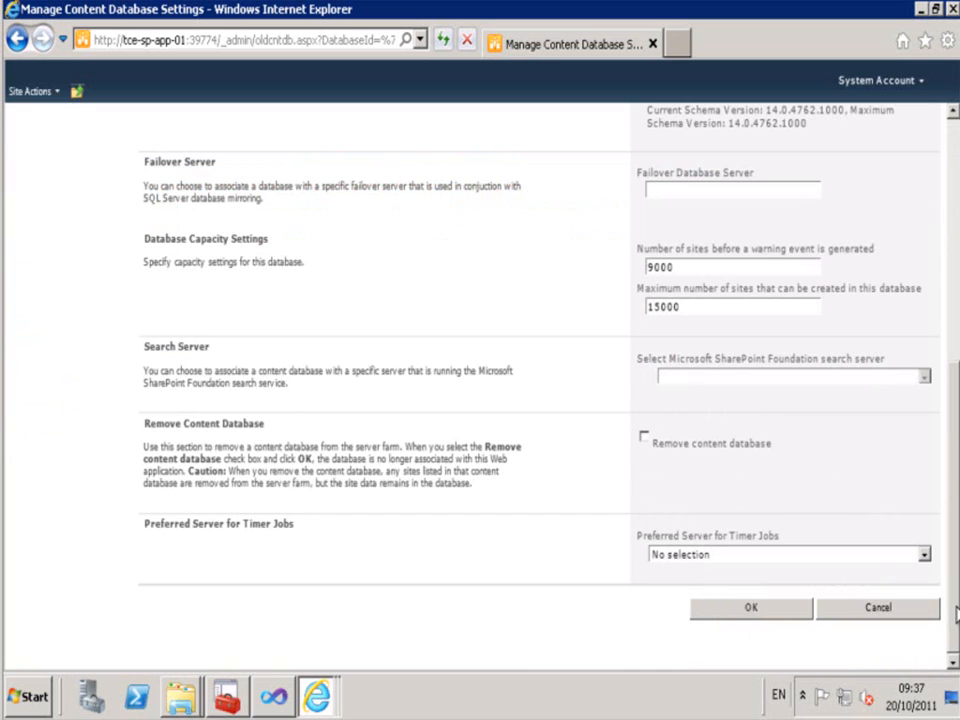
left_click(644, 441)
left_click(561, 432)
left_click(737, 612)
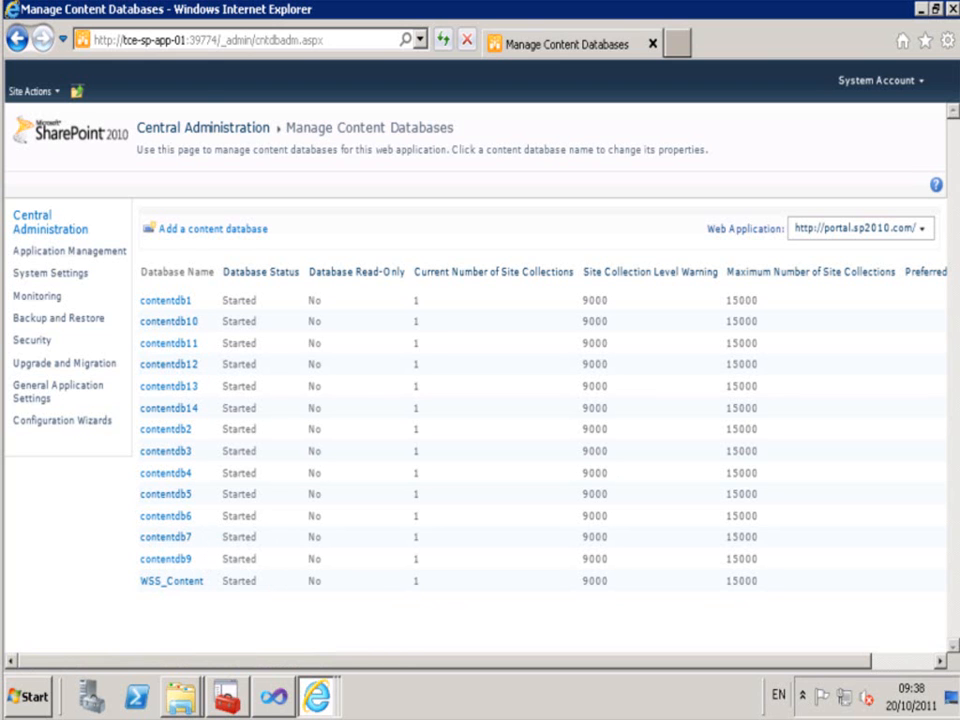
- Refresh site08's All Site Content page to confirm it now returns 404 Not Found
left_click(920, 9)
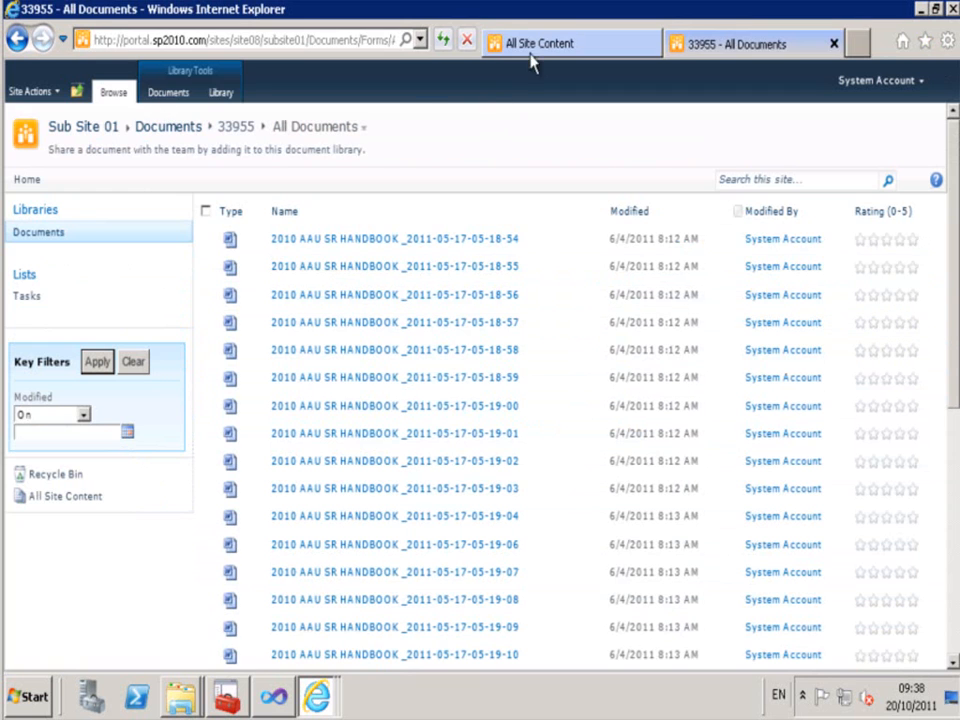
left_click(541, 48)
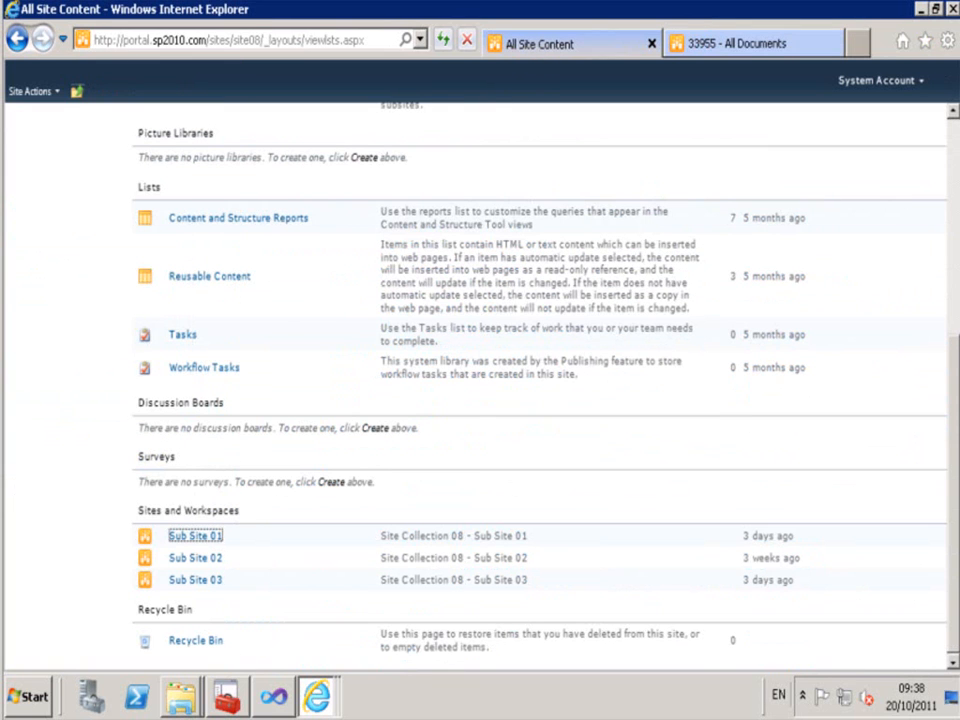
left_click(951, 152)
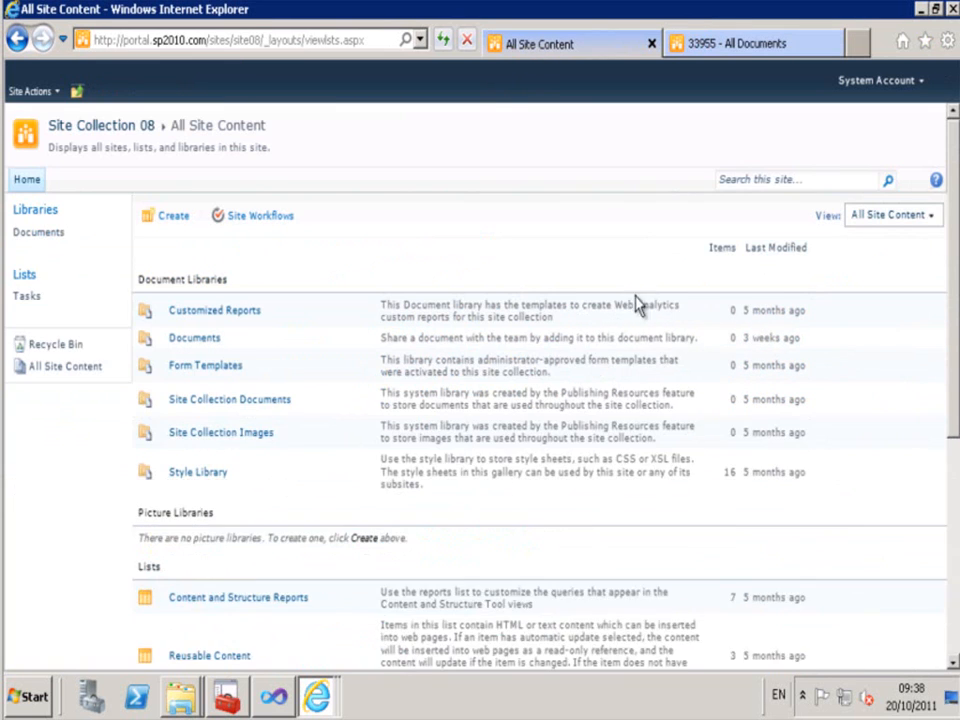
left_click(443, 42)
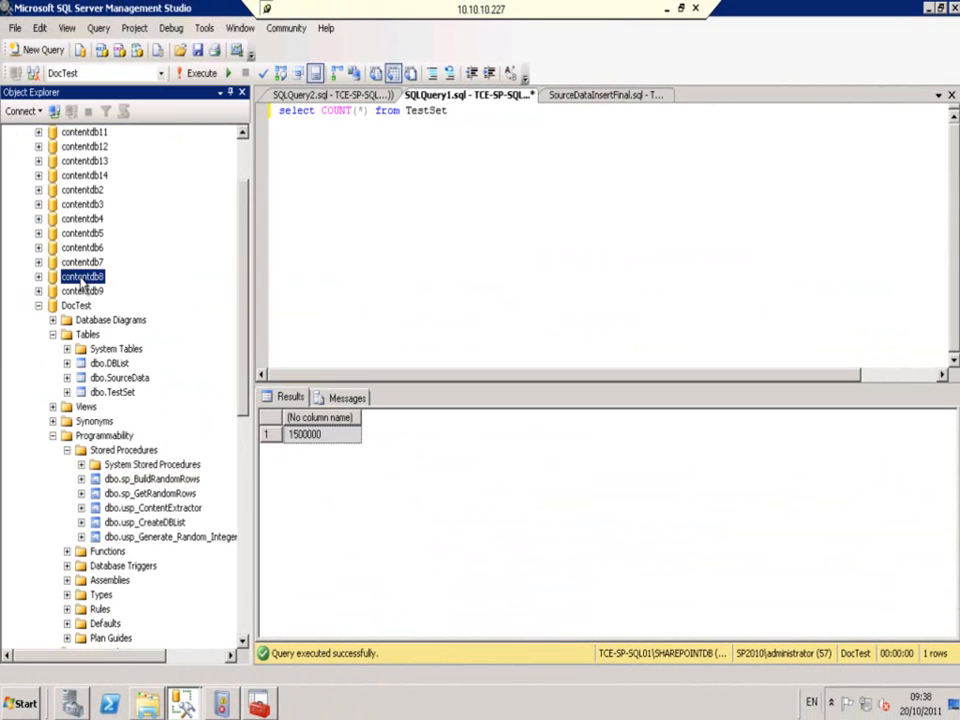
- Detach contentdb8 with Drop Connections and Update Statistics ticked, then collapse DocTest
right_click(84, 281)
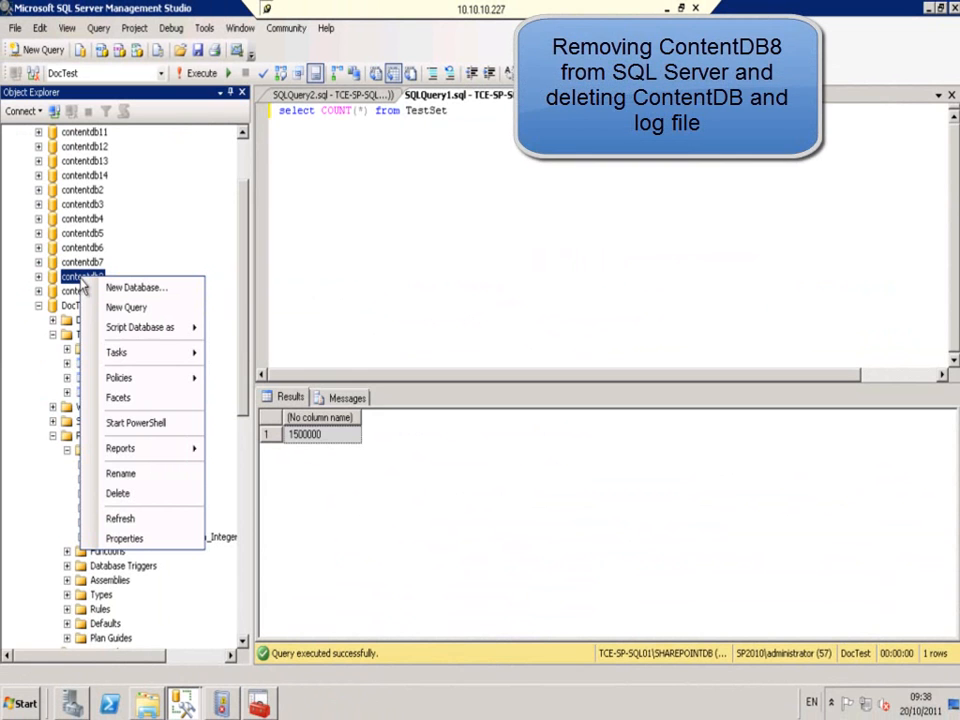
mouse_move(116, 356)
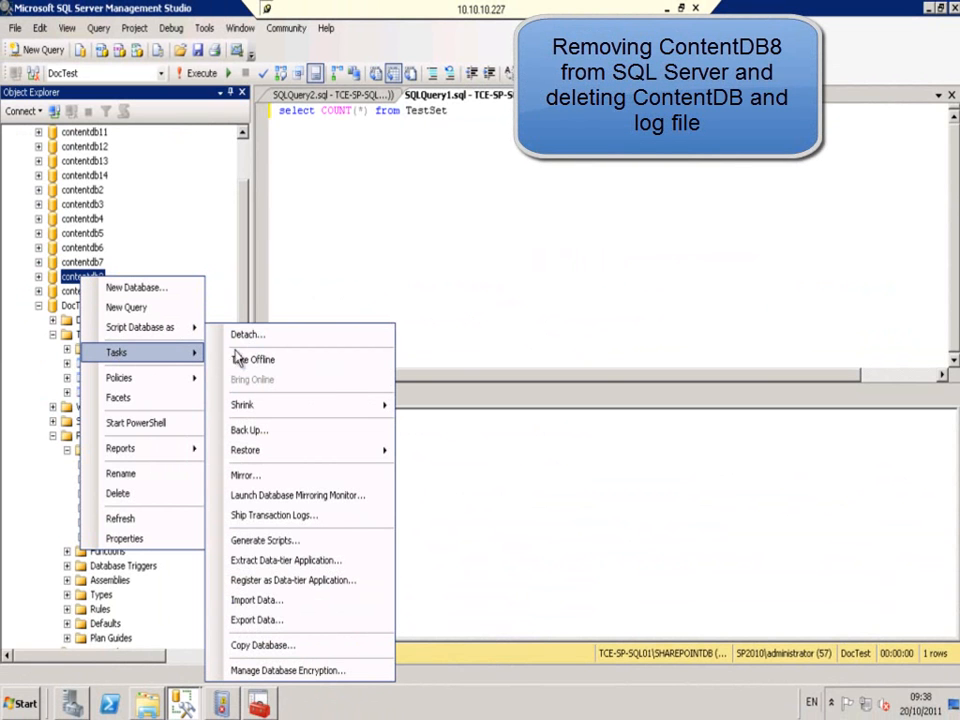
left_click(258, 336)
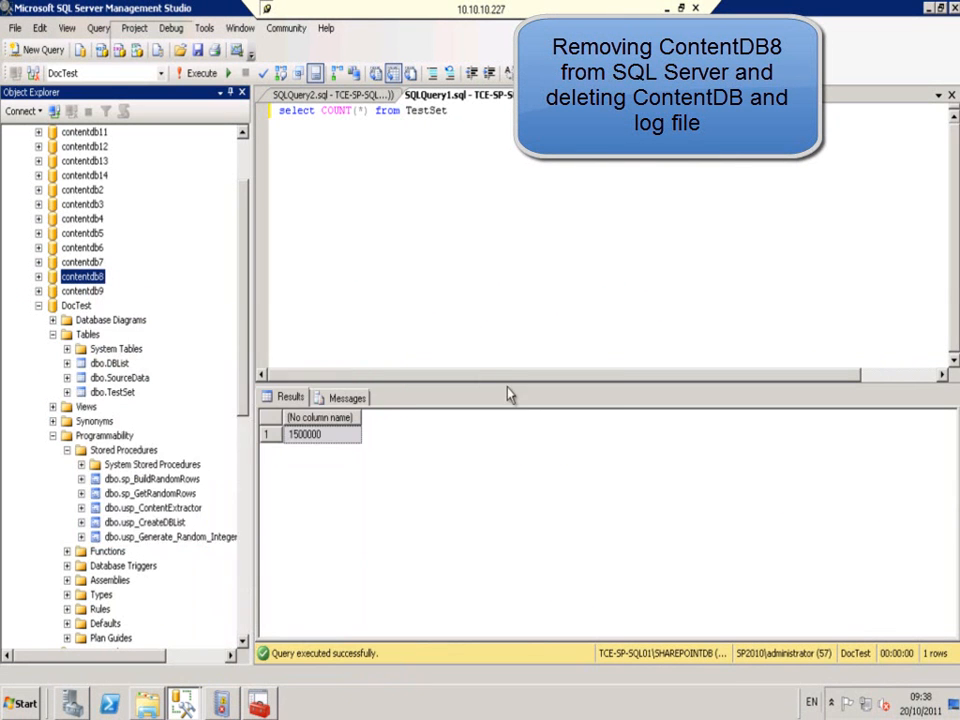
left_click(353, 103)
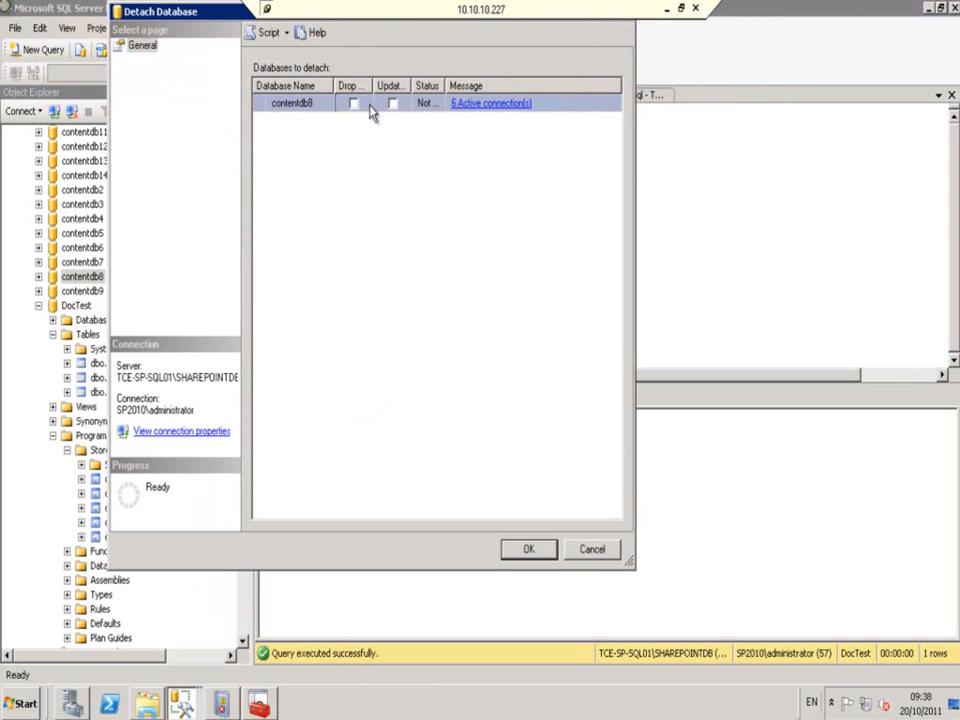
left_click(392, 103)
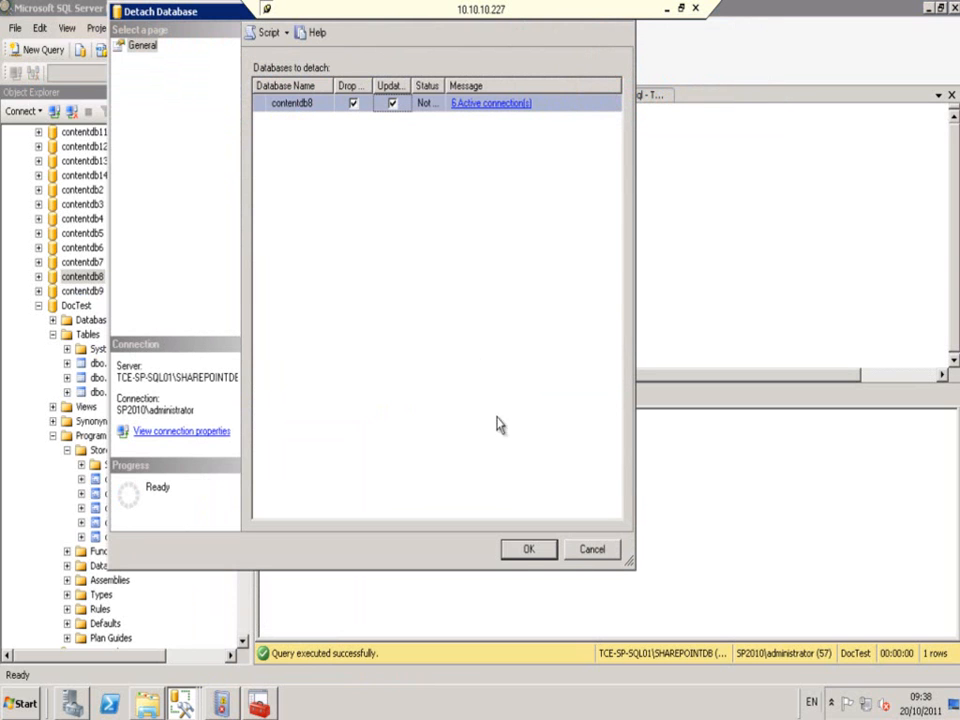
left_click(527, 552)
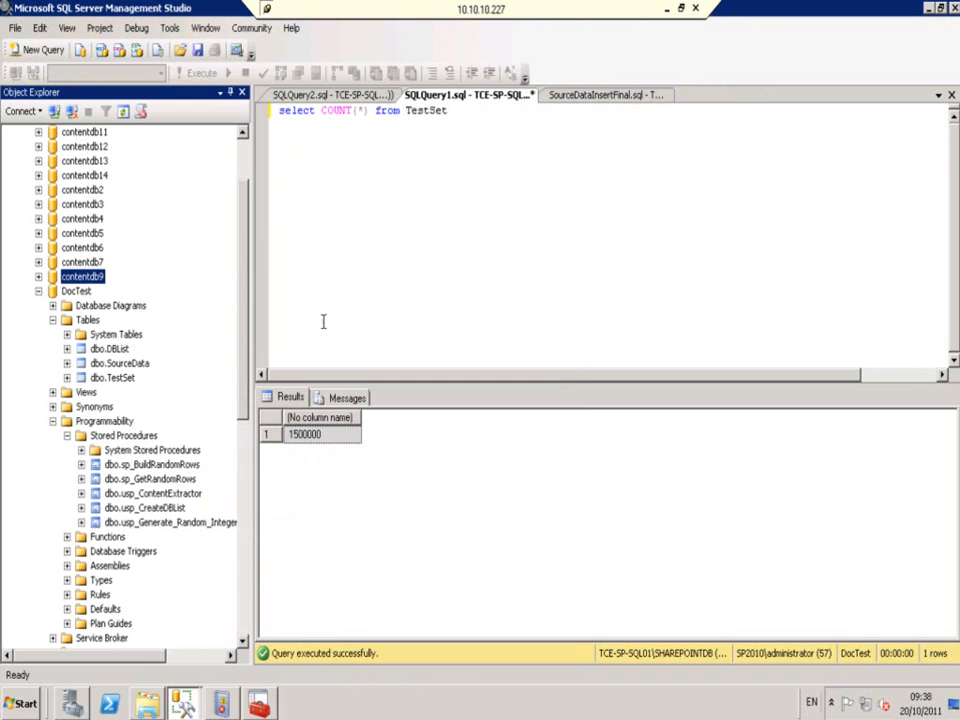
scroll(167, 281, "up", 2)
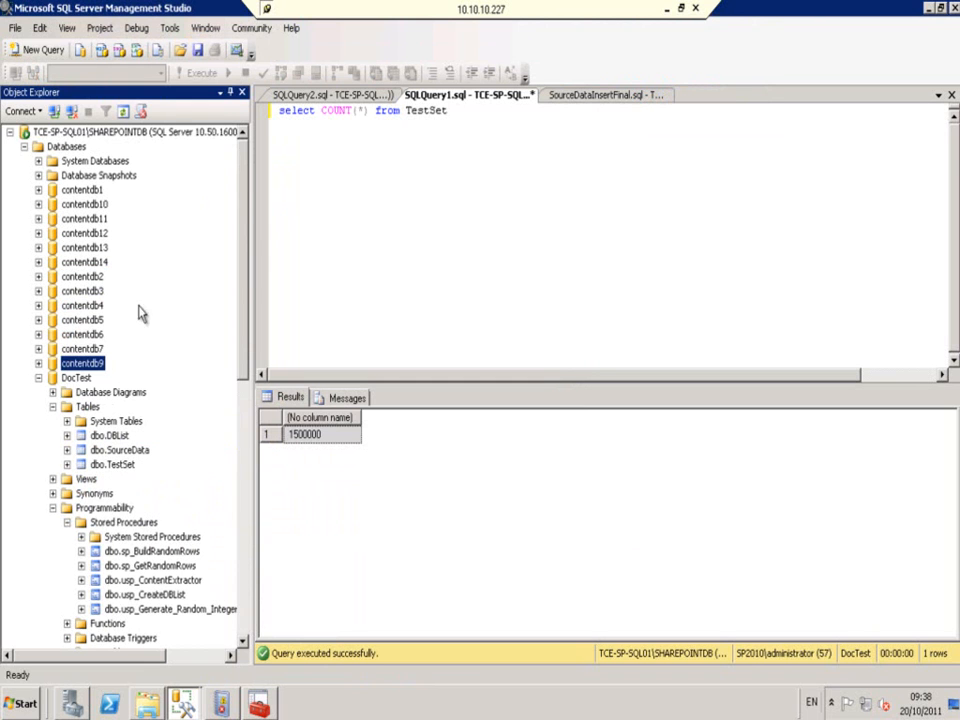
left_click(39, 378)
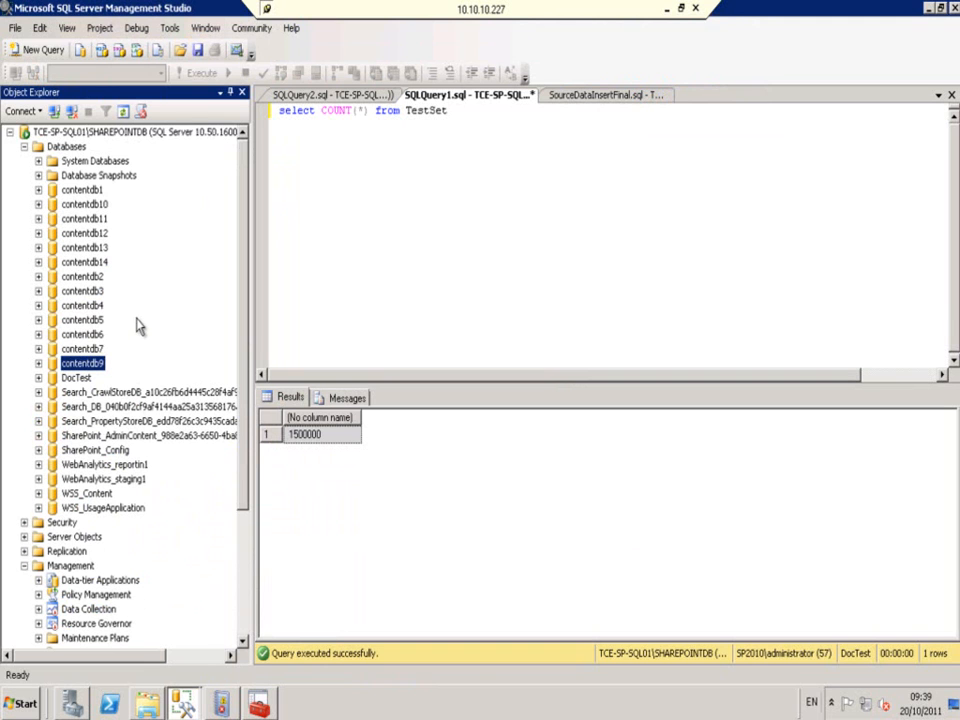
- Permanently delete ContentDB8_data.mdf from C:\Mounts\CDB8
left_click(147, 705)
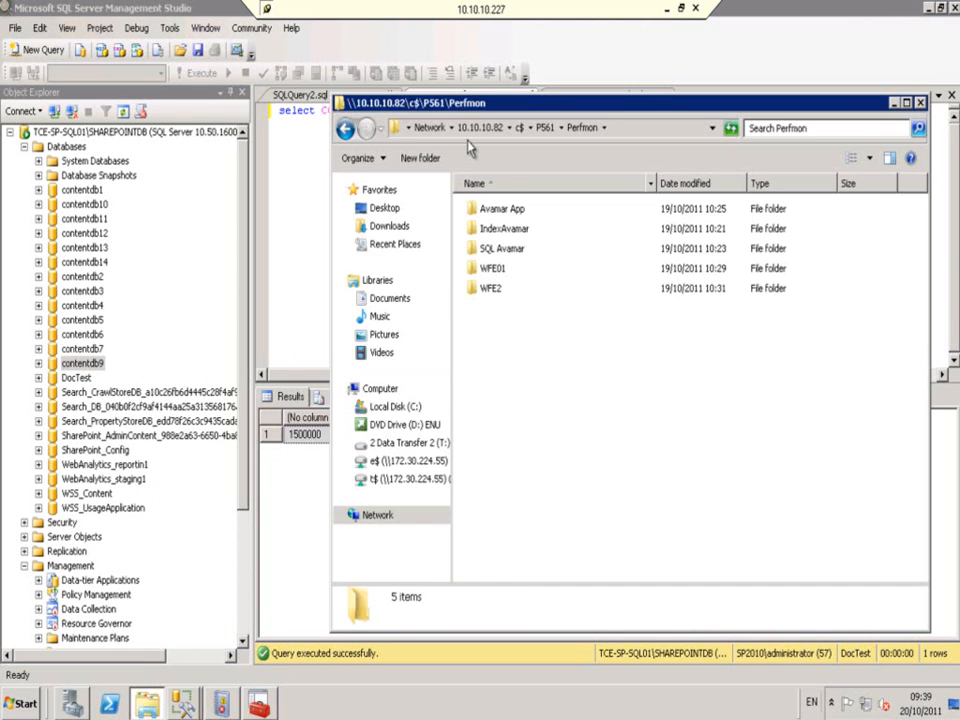
left_click(390, 408)
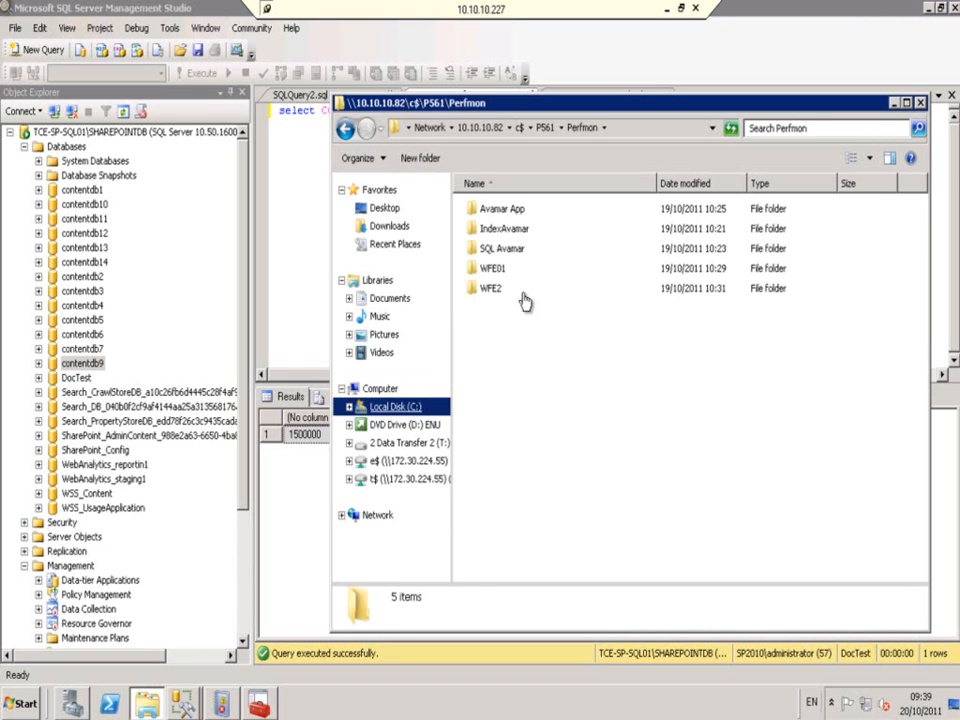
left_click(492, 272)
double_click(492, 272)
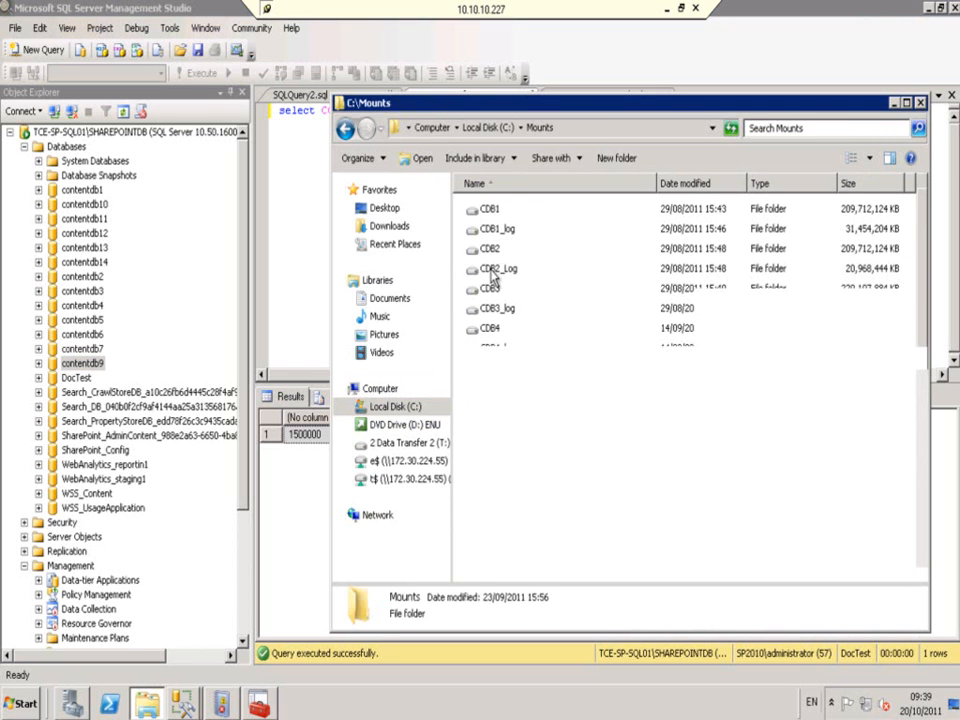
double_click(490, 488)
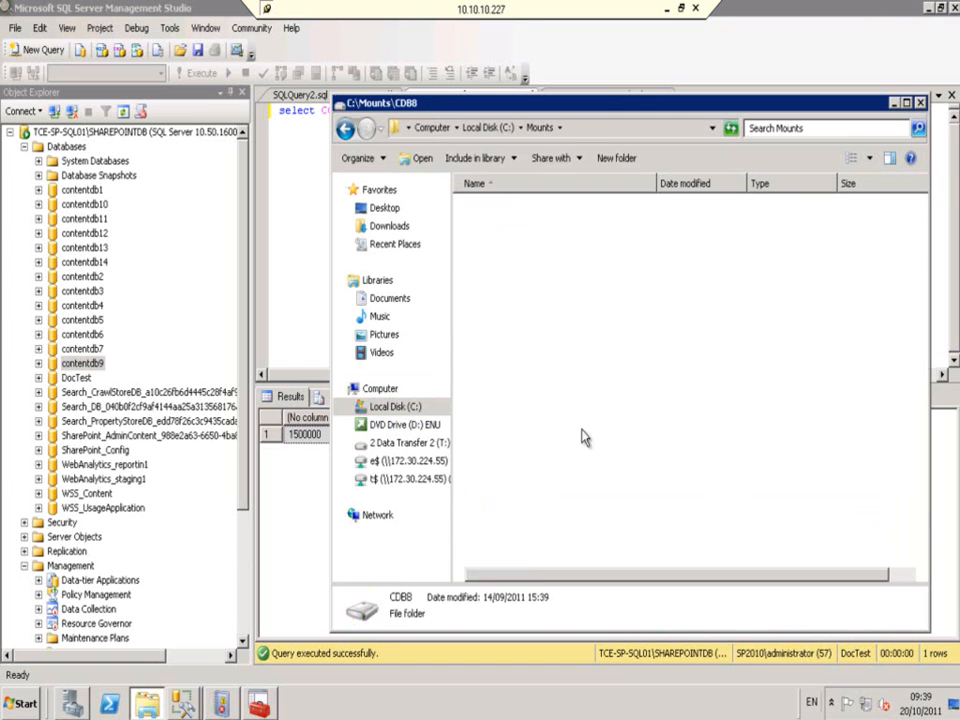
left_click(525, 249)
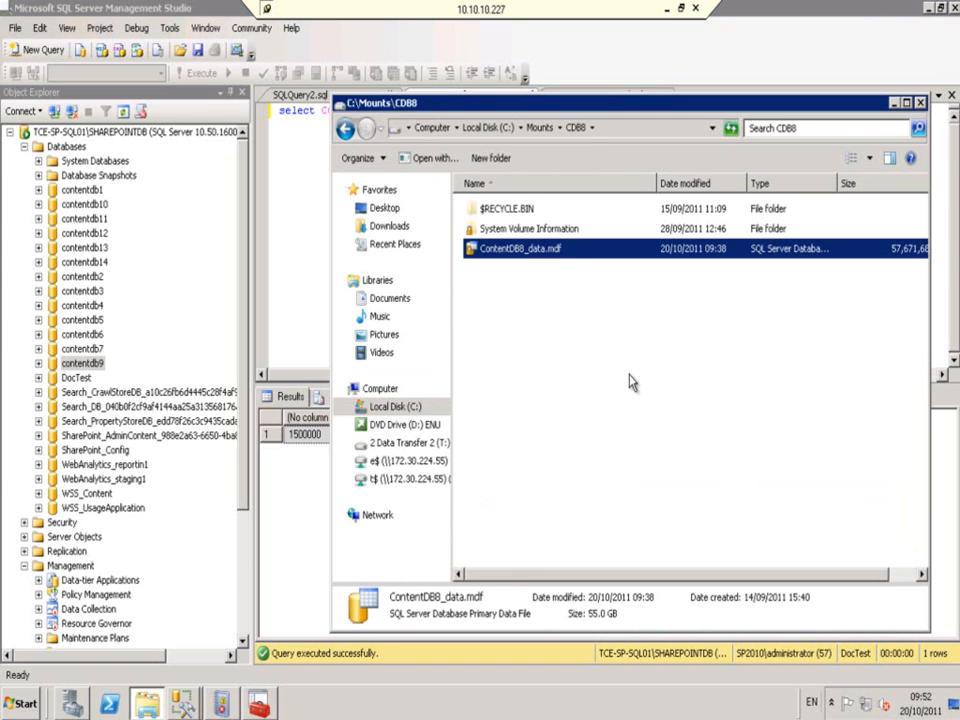
key("shift+Delete")
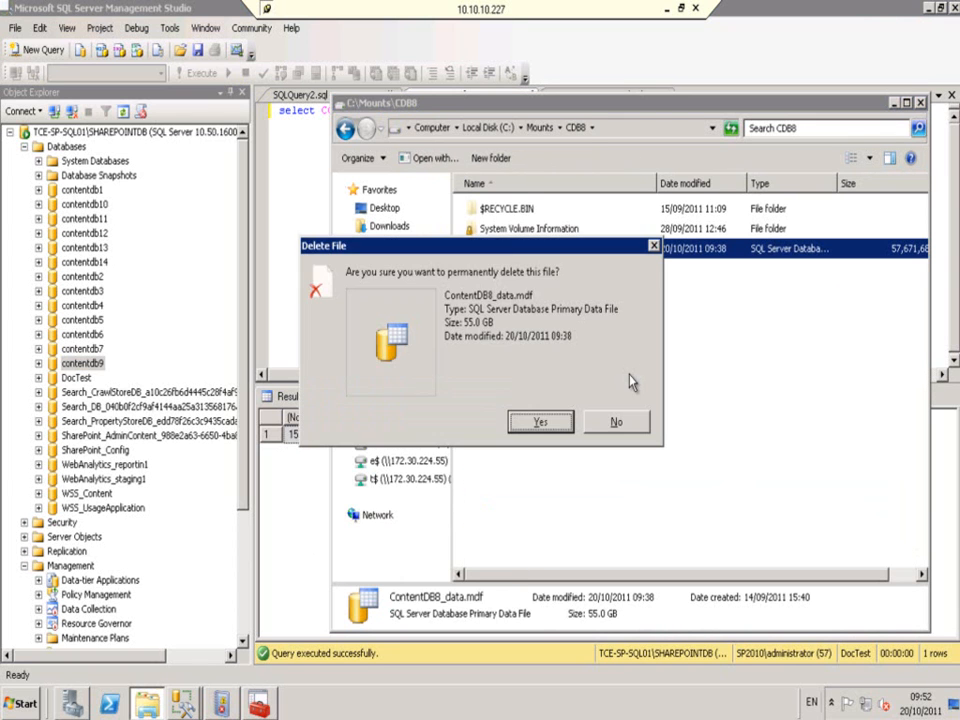
key("Return")
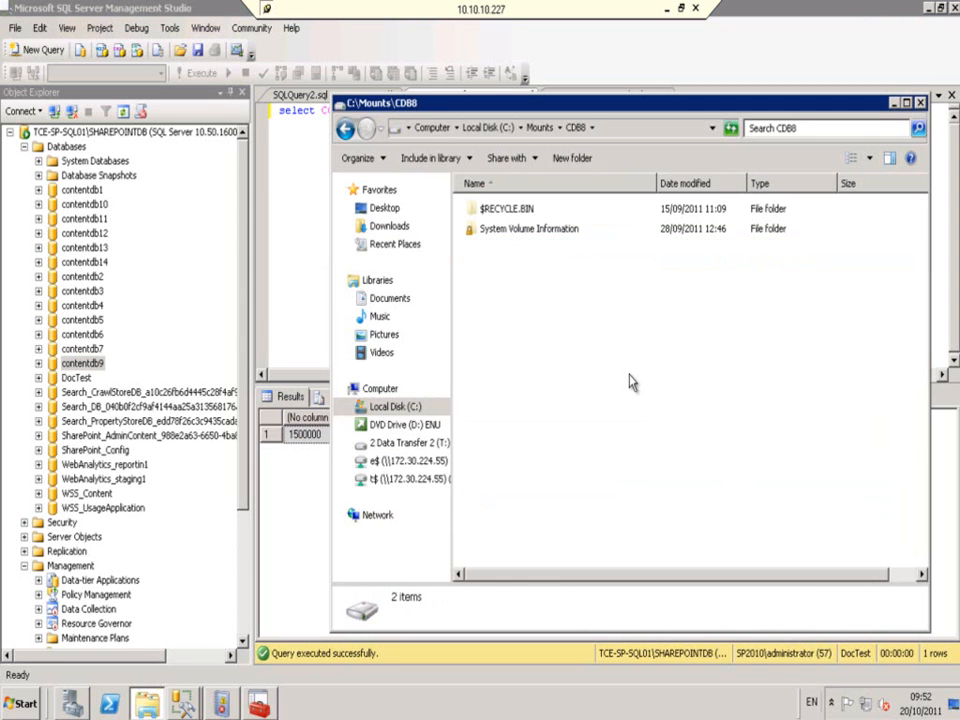
- Permanently delete ContentDB8_log.ldf from C:\Mounts\CDB8_log
left_click(541, 129)
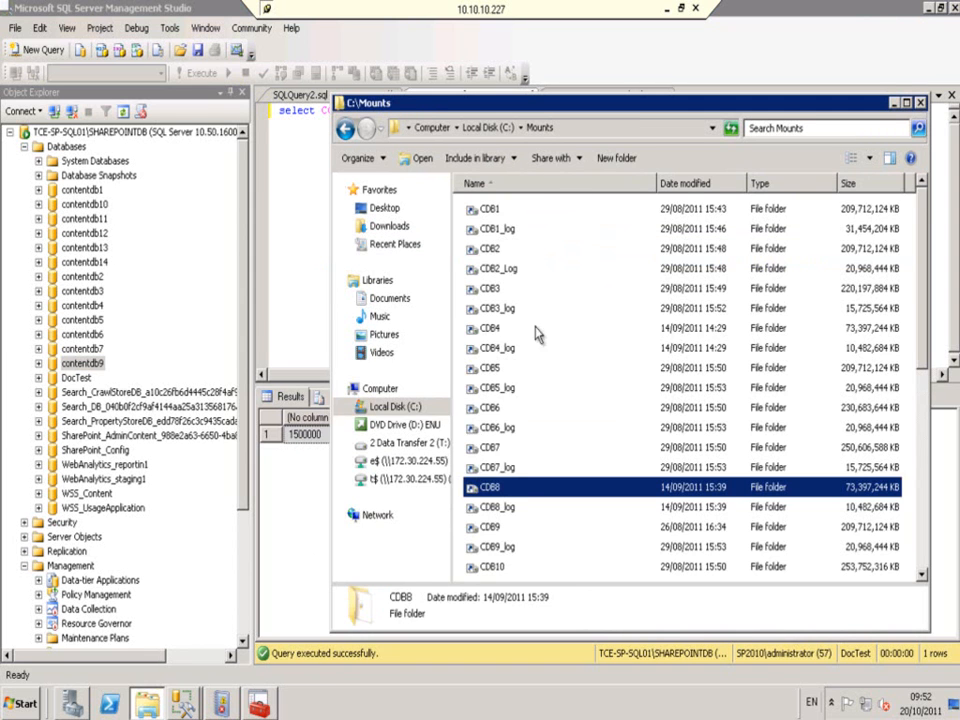
double_click(507, 508)
left_click(484, 252)
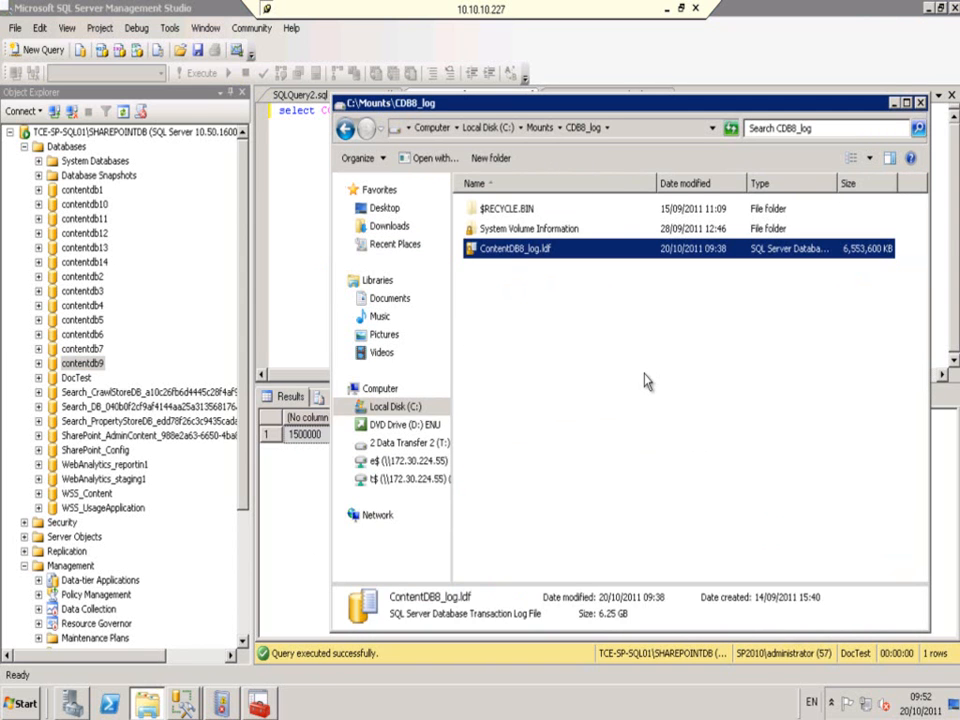
key("Delete")
key("Return")
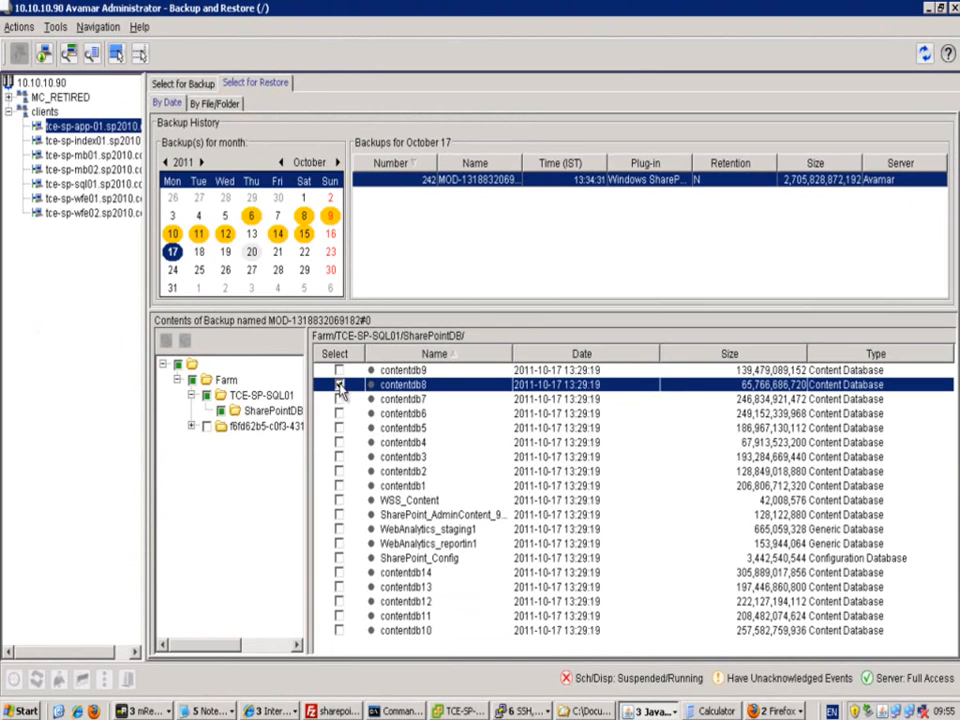
- Tick contentdb8 in the October 17 backup contents and start a restore
left_click(339, 385)
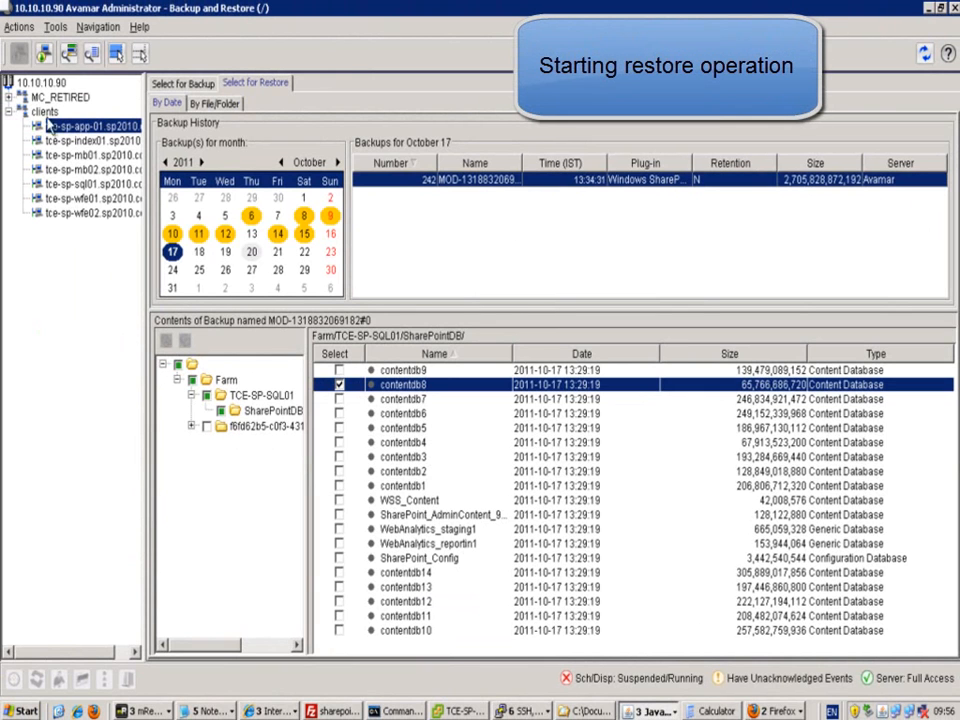
left_click(45, 54)
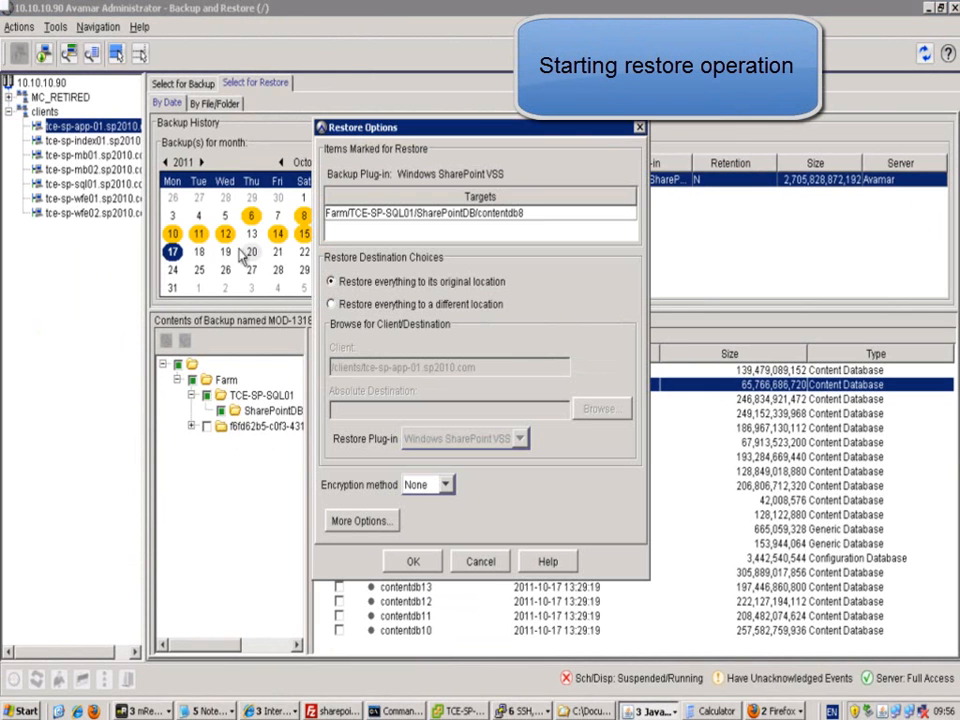
- Enter the farm administrator user name and password under More Options, then submit the contentdb8 restore
left_click(365, 521)
left_click(435, 284)
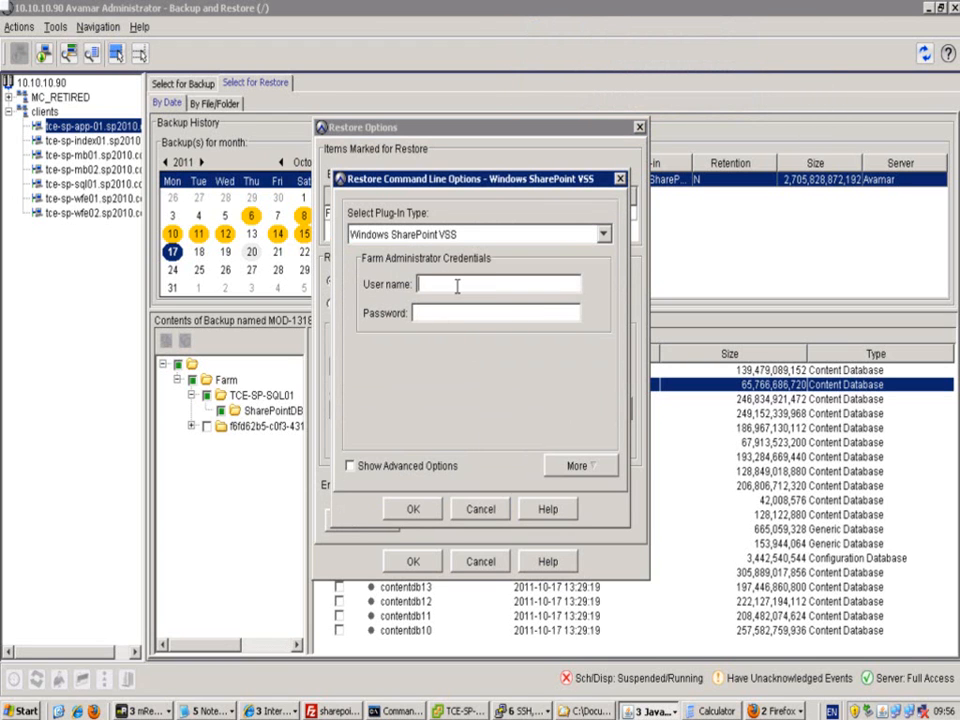
type("sp2010\\")
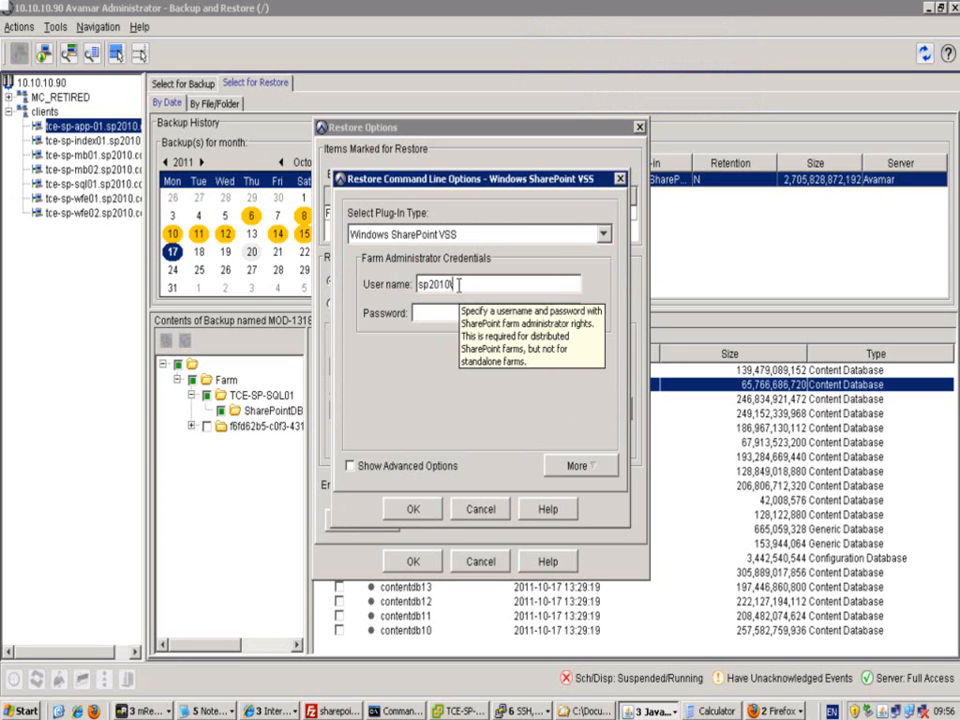
type("spadmin")
type("*******")
type("*")
left_click(350, 466)
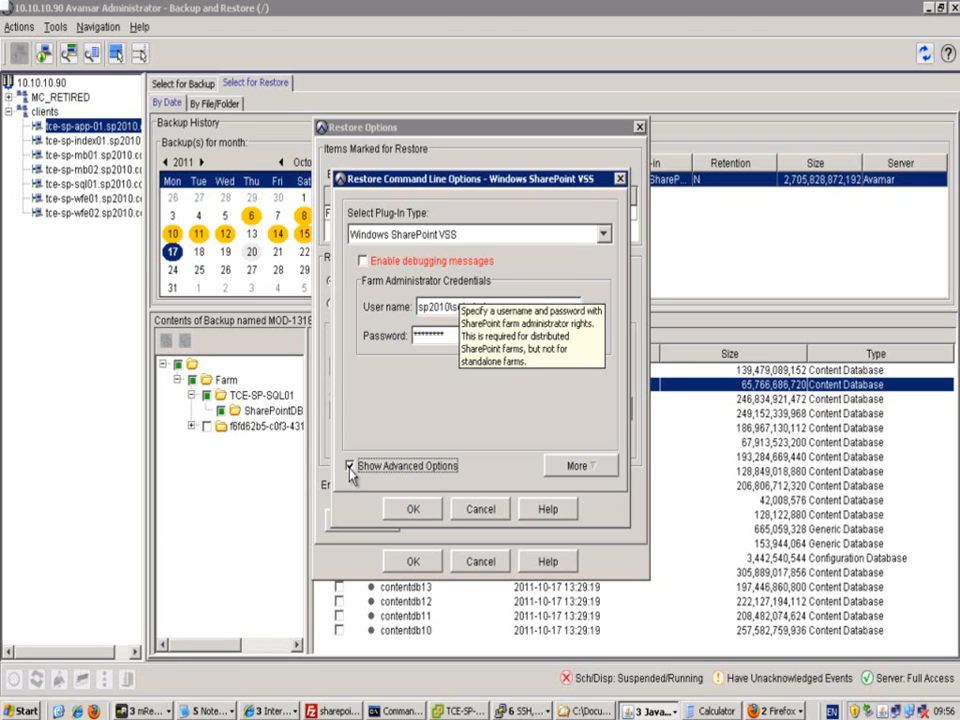
left_click(350, 466)
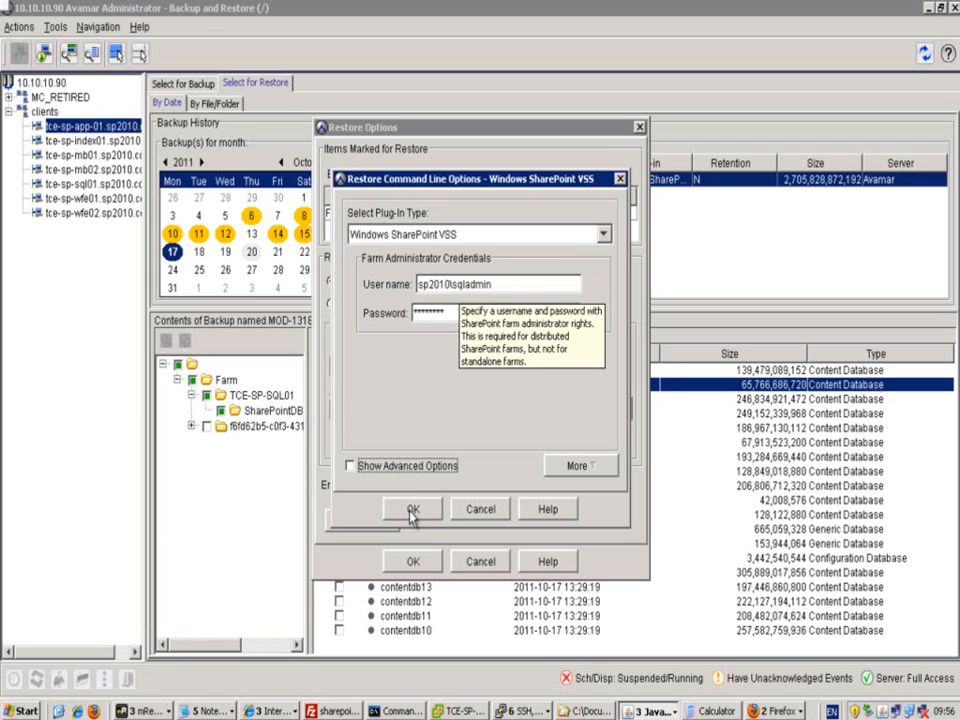
left_click(586, 470)
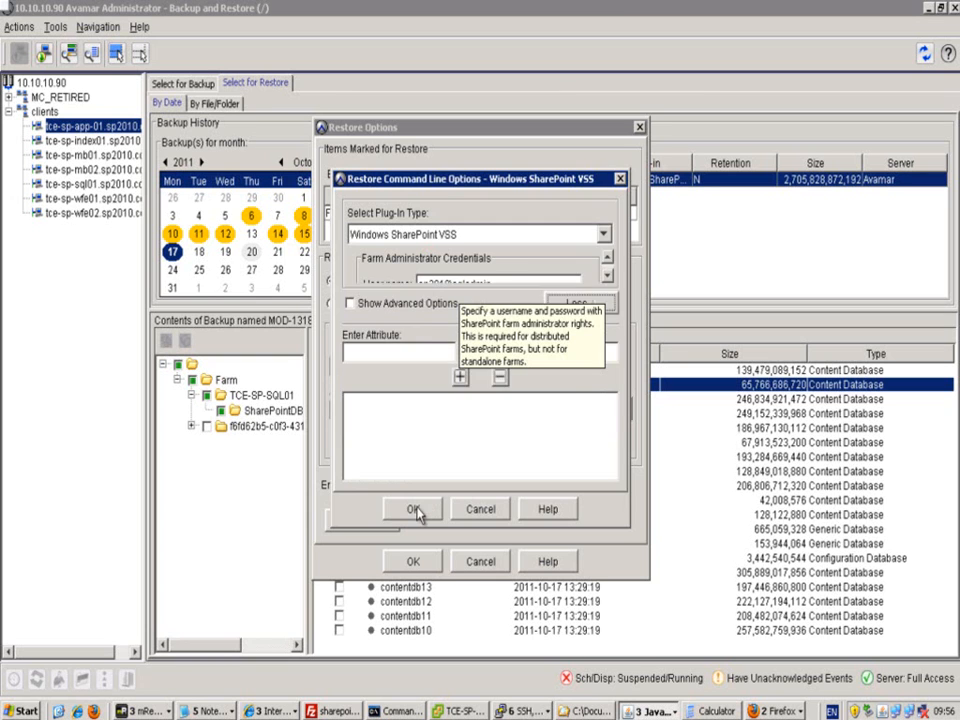
left_click(415, 510)
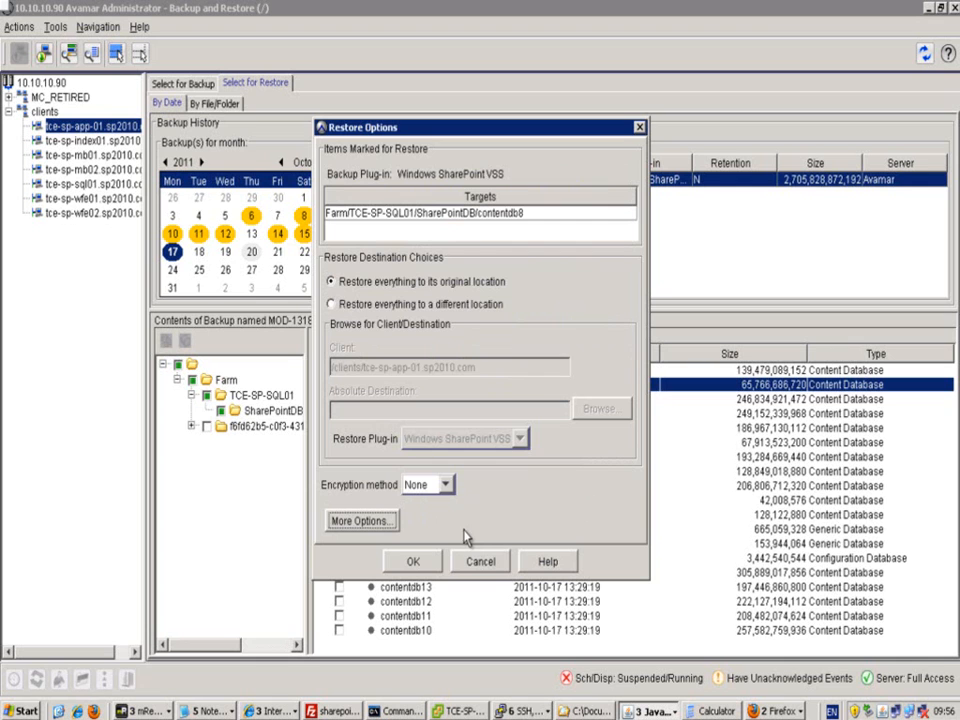
left_click(414, 563)
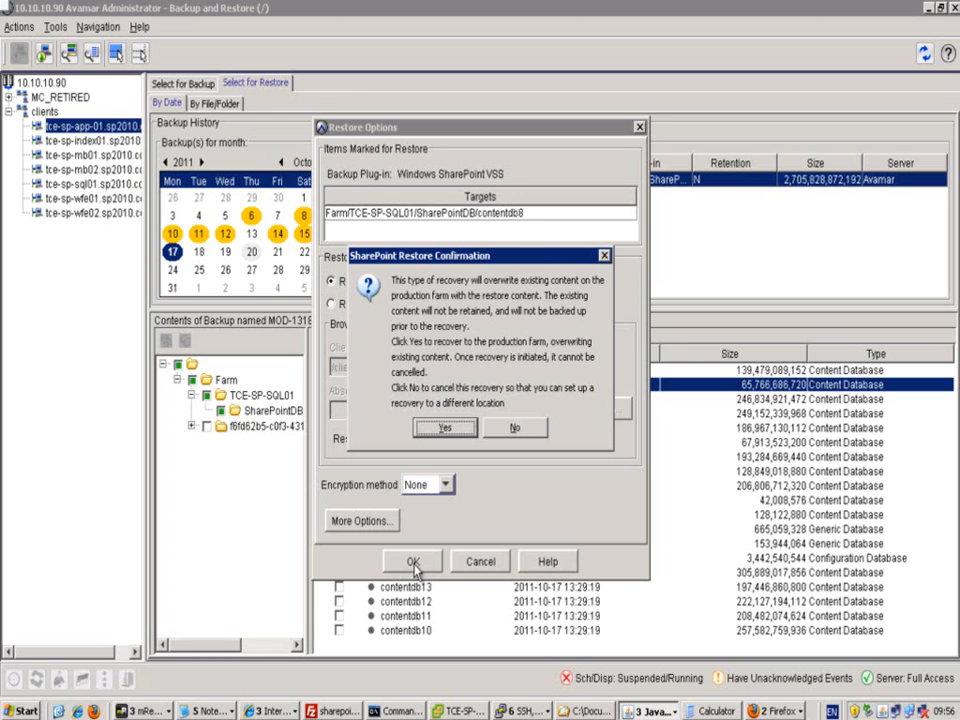
- Confirm overwriting production farm content and dismiss the 'Restore request initiated' progress window
left_click(445, 430)
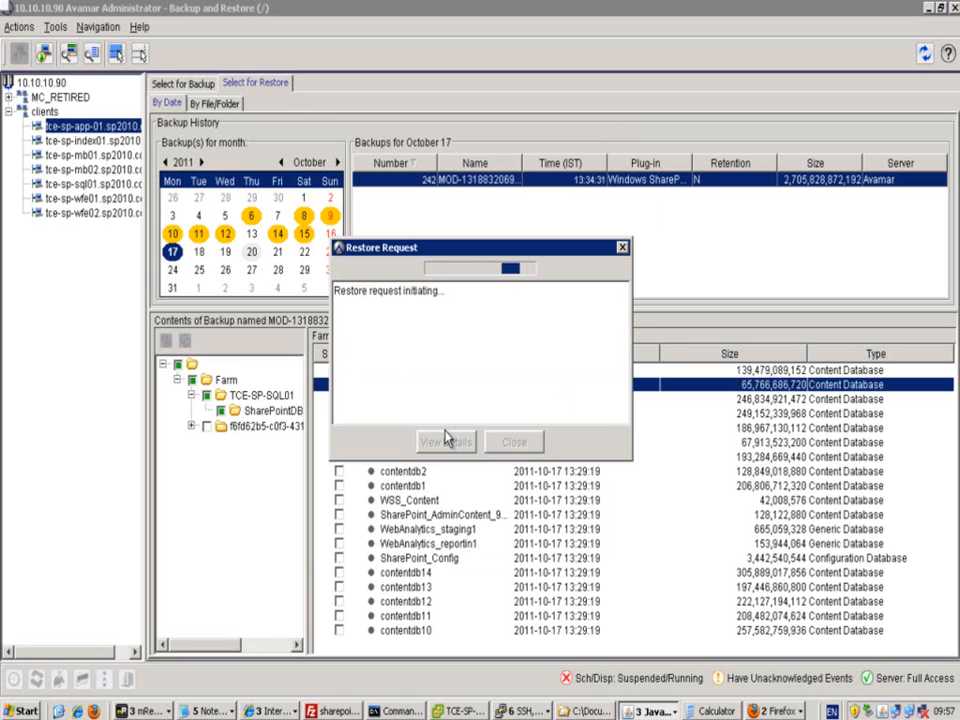
left_click(514, 442)
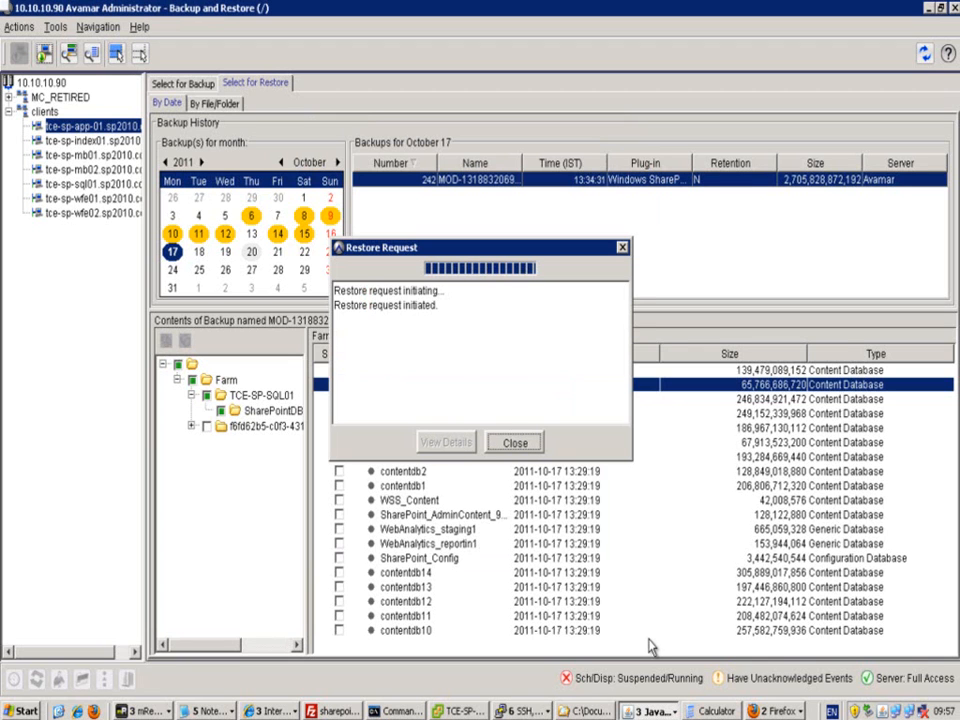
left_click(517, 445)
left_click(519, 446)
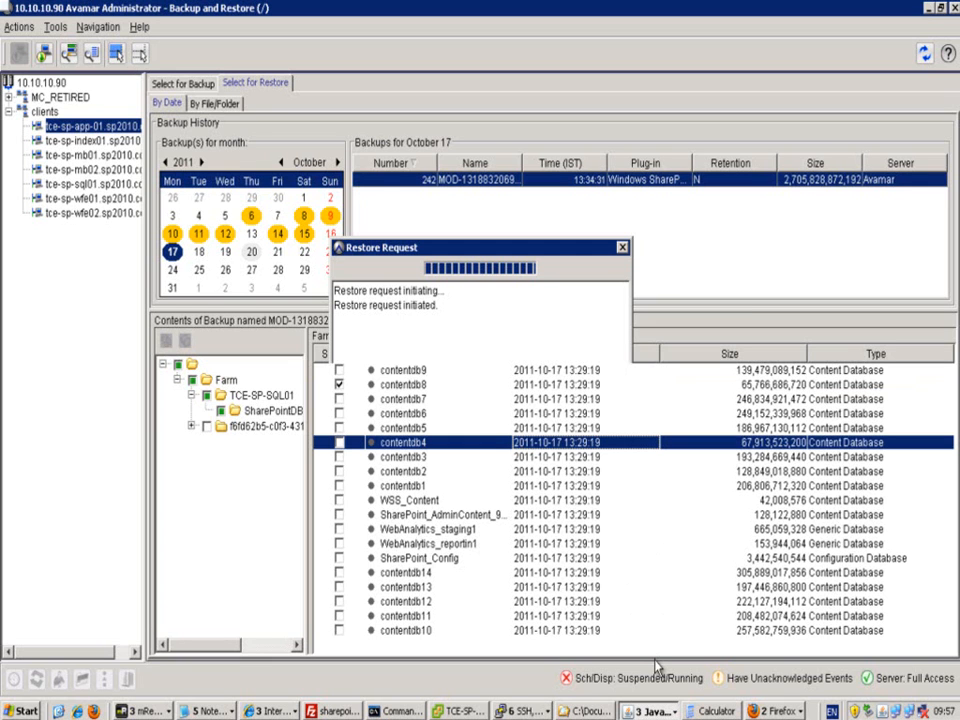
left_click(651, 712)
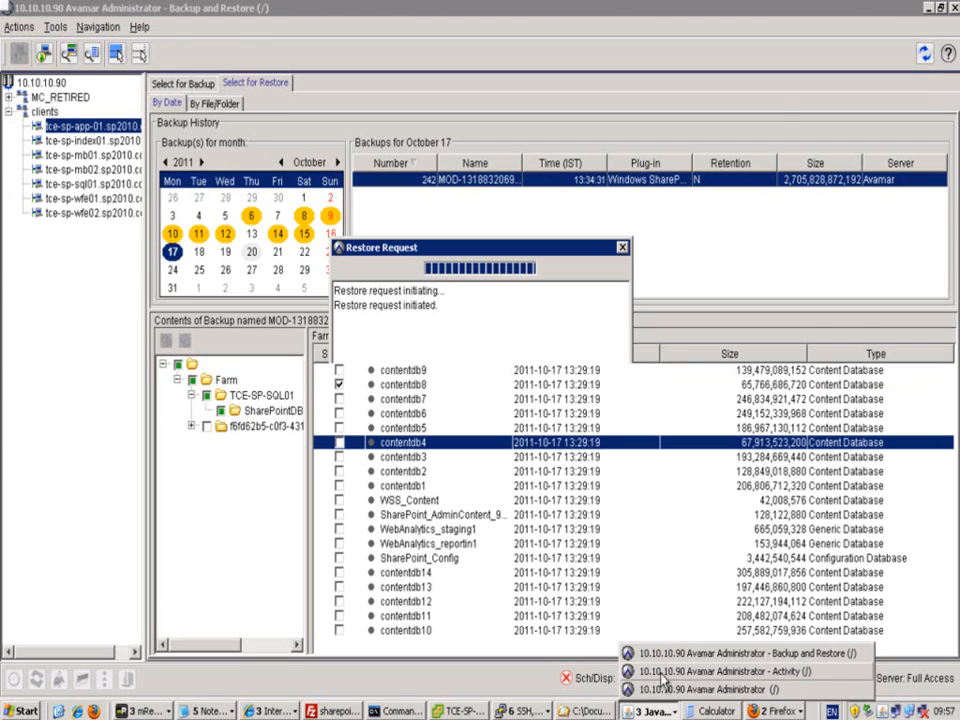
- Follow the contentdb8 restore in Activity Monitor until Completed: 61.3 GB in 31 minutes
left_click(662, 671)
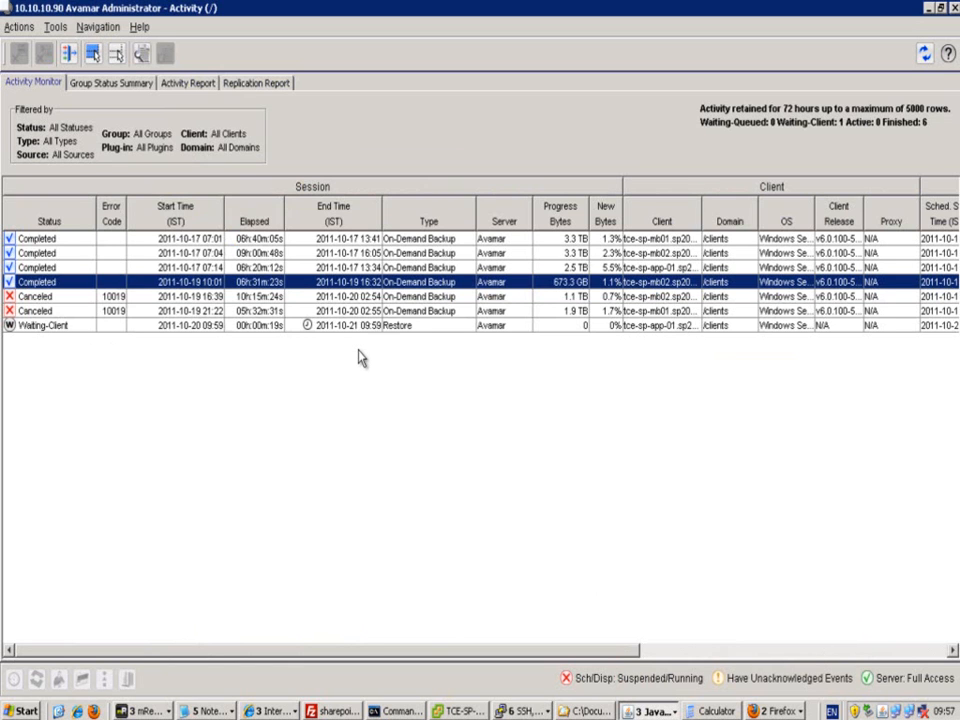
left_click(414, 327)
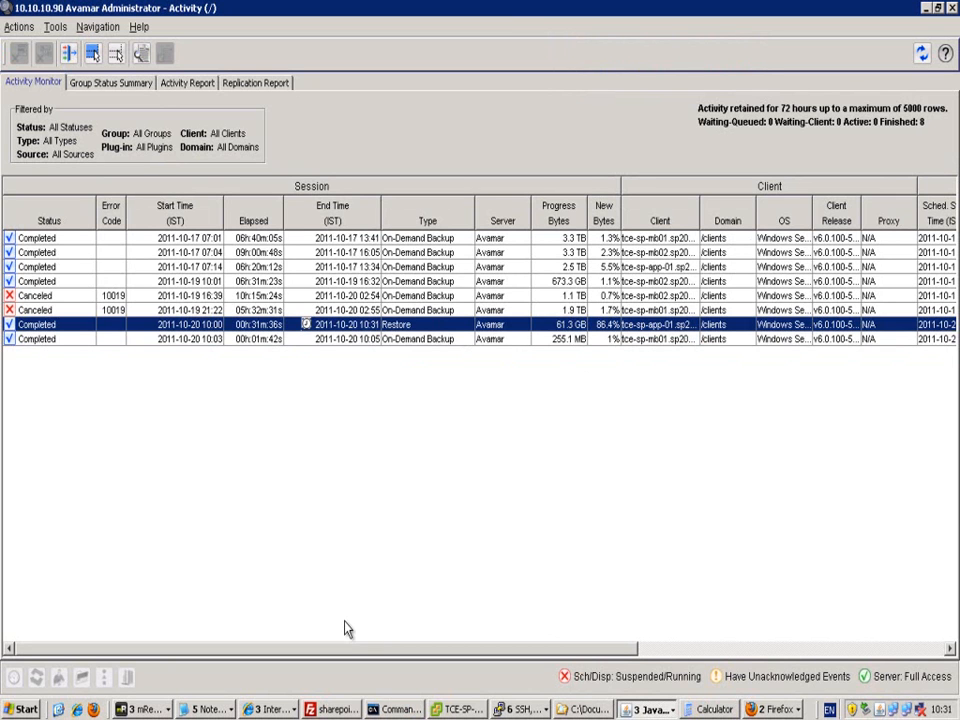
left_click(146, 710)
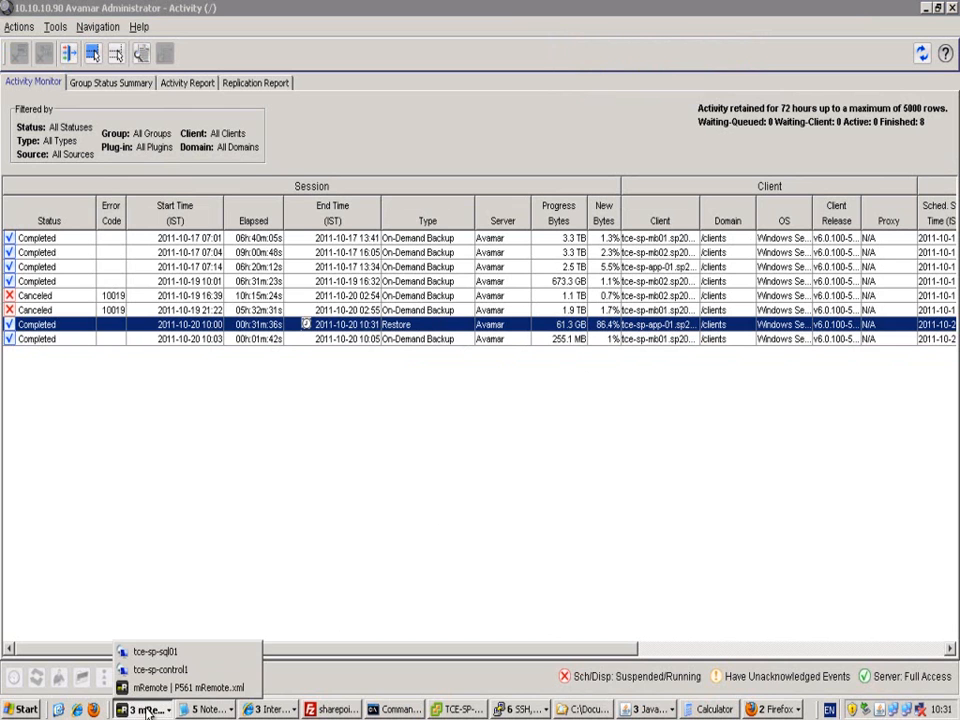
- On tce-sp-sql01, verify ContentDB8_data.mdf and ContentDB8_log.ldf are back in the CDB8 mount folders
left_click(156, 651)
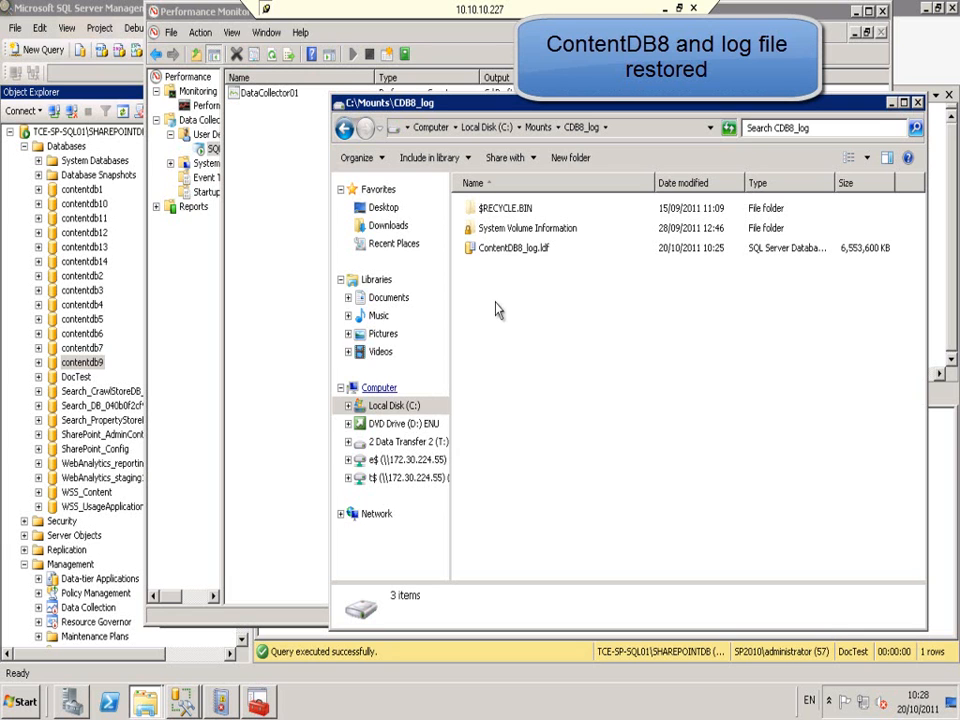
left_click(538, 127)
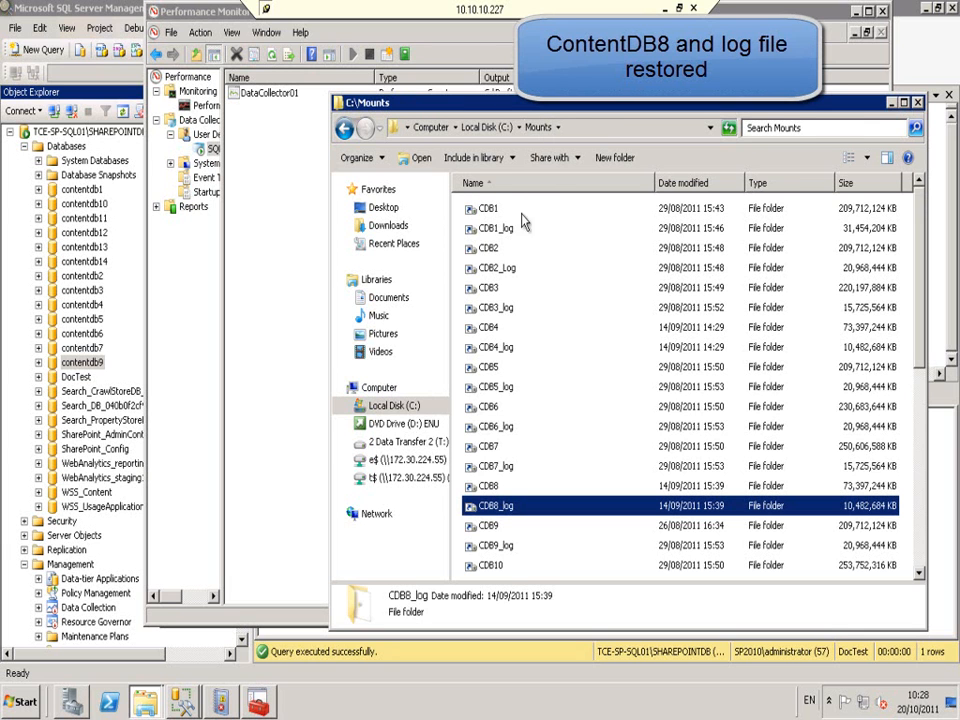
double_click(490, 487)
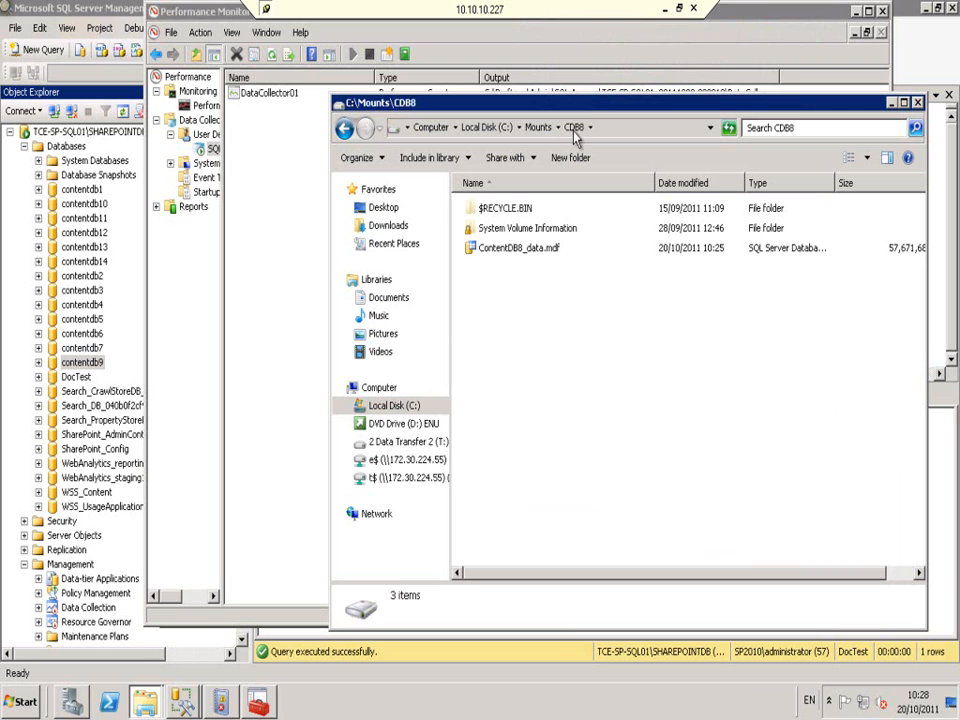
left_click(49, 105)
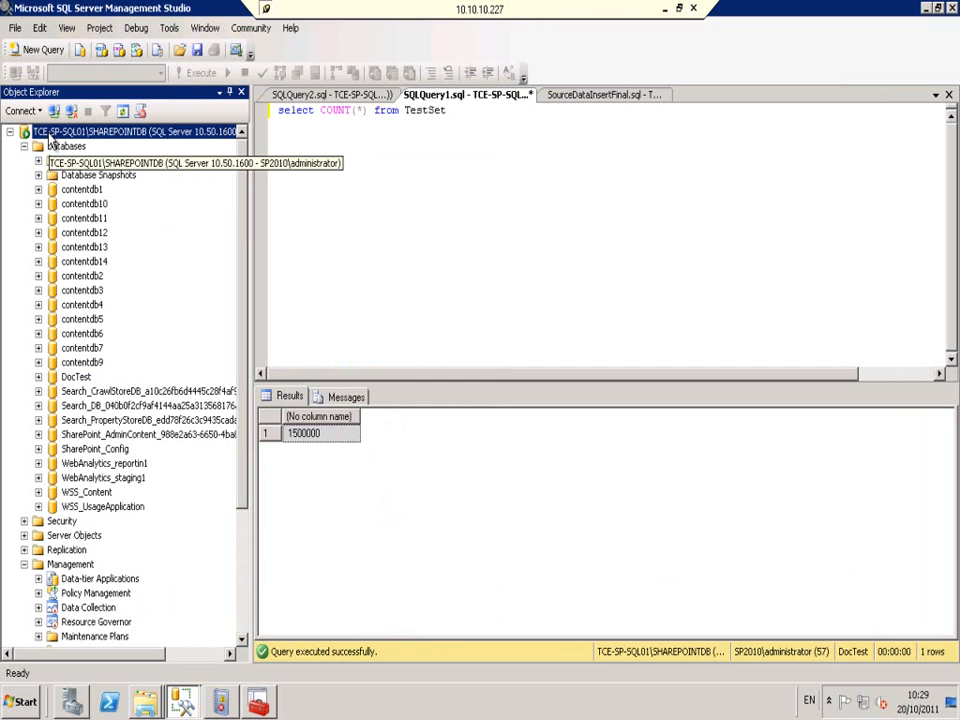
- Refresh Object Explorer, expand Databases and select the restored contentdb8 database
left_click(124, 111)
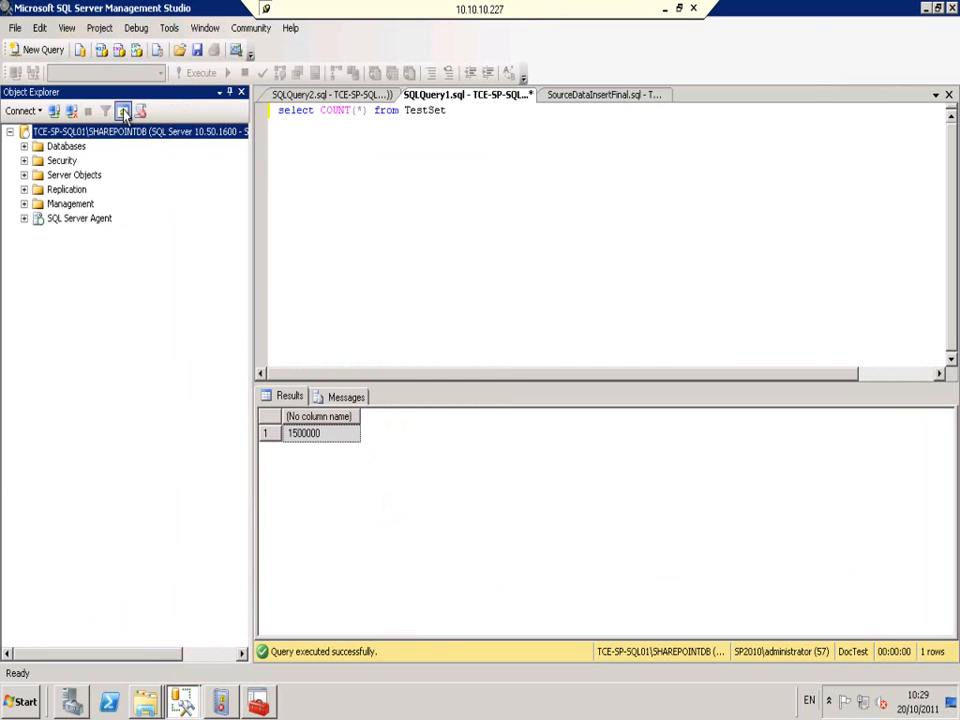
double_click(66, 147)
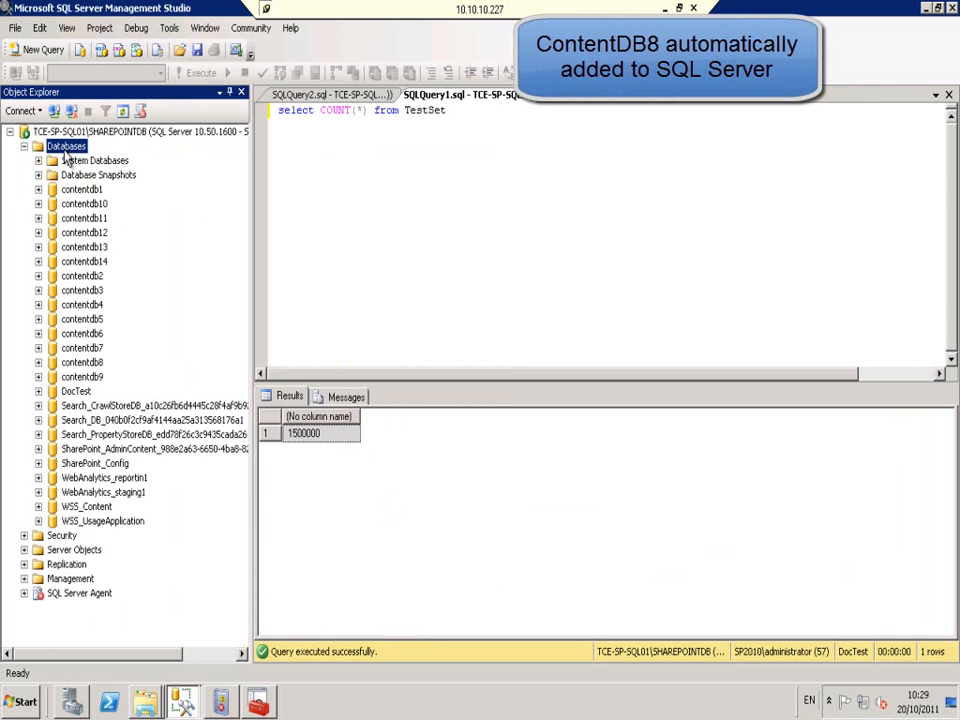
left_click(86, 364)
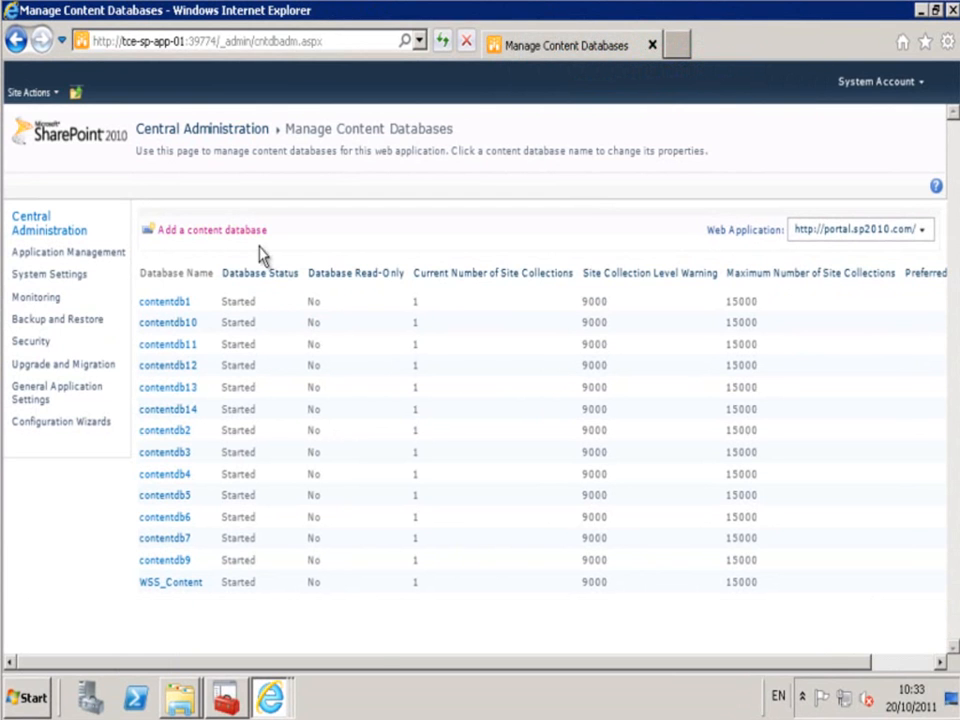
- Add a content database named contentdb8 to the portal.sp2010.com web application
left_click(262, 232)
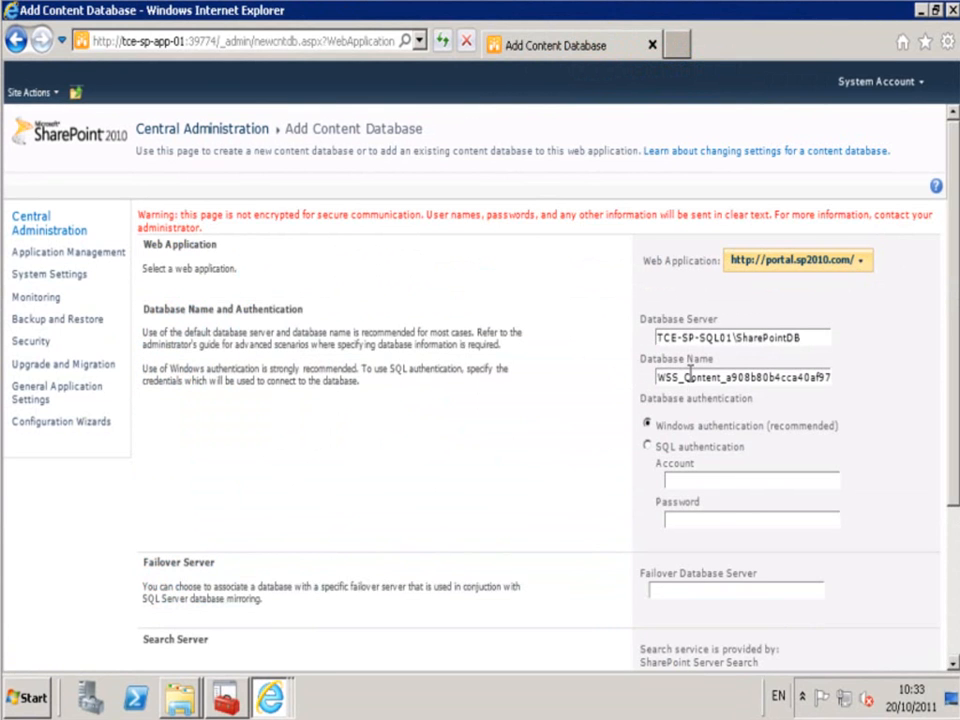
double_click(689, 376)
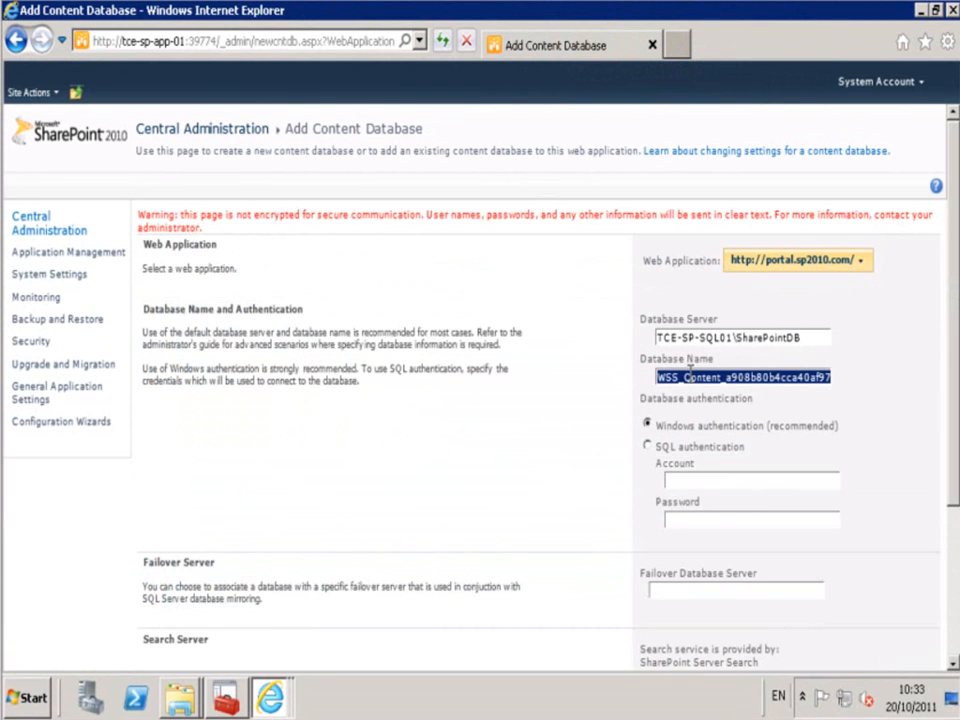
type("contentdb8")
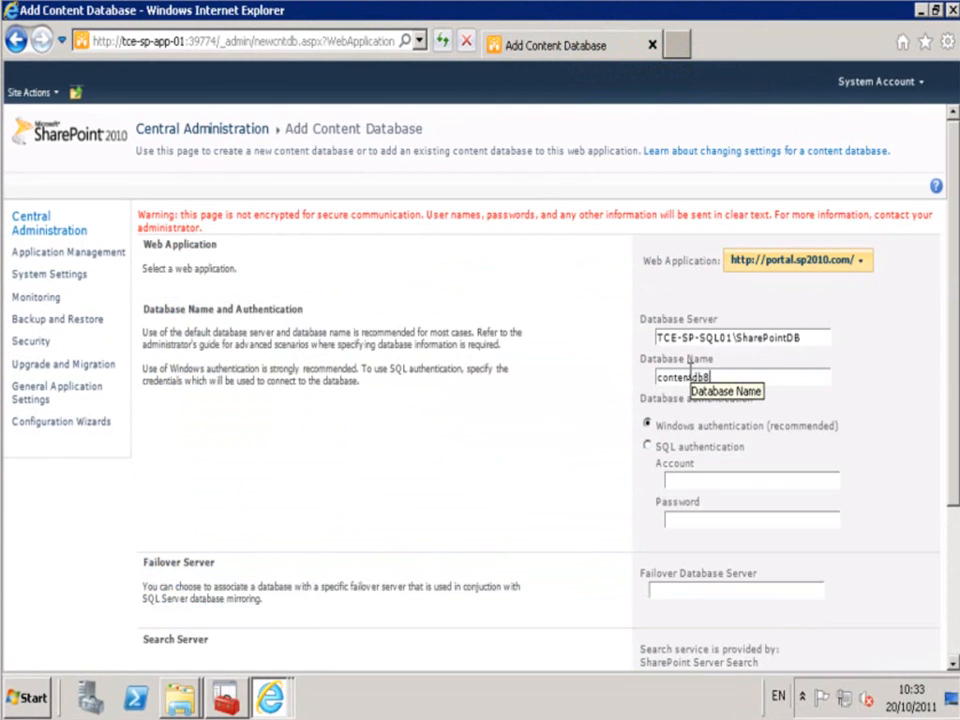
left_click(957, 629)
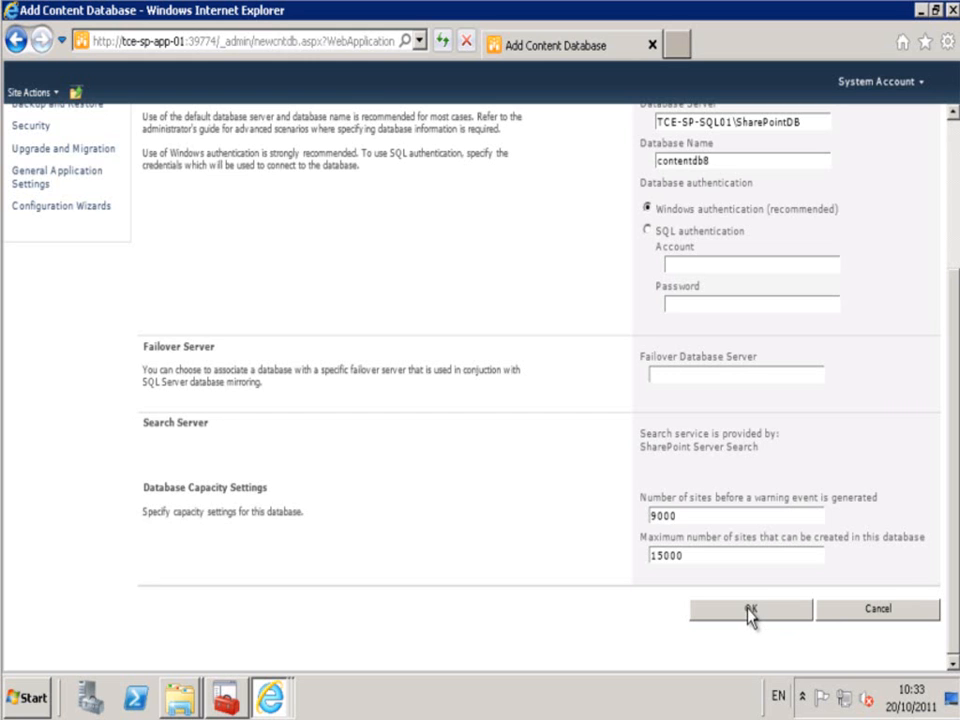
left_click(750, 612)
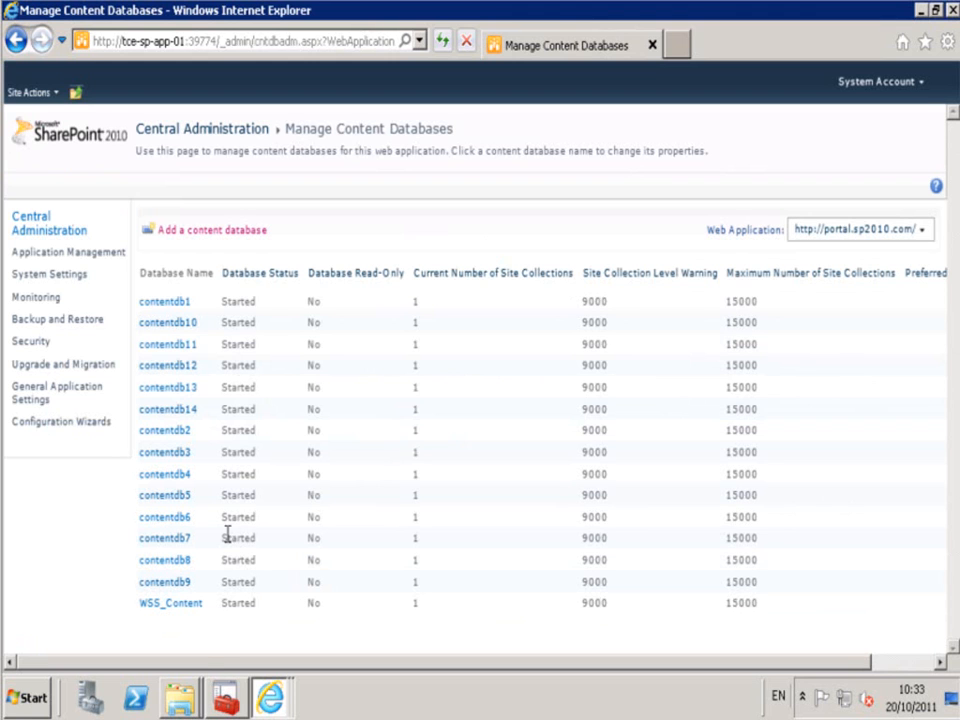
- View all site collections and compare /sites/site08's details with site07, site01 and site02, confirming contentdb8
left_click(59, 262)
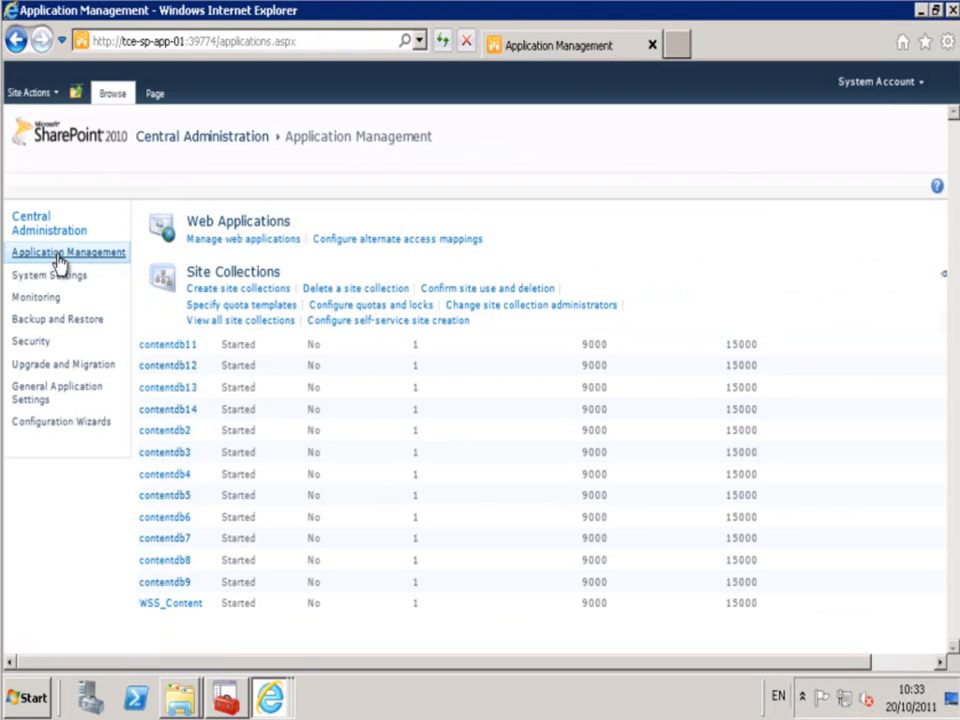
left_click(237, 326)
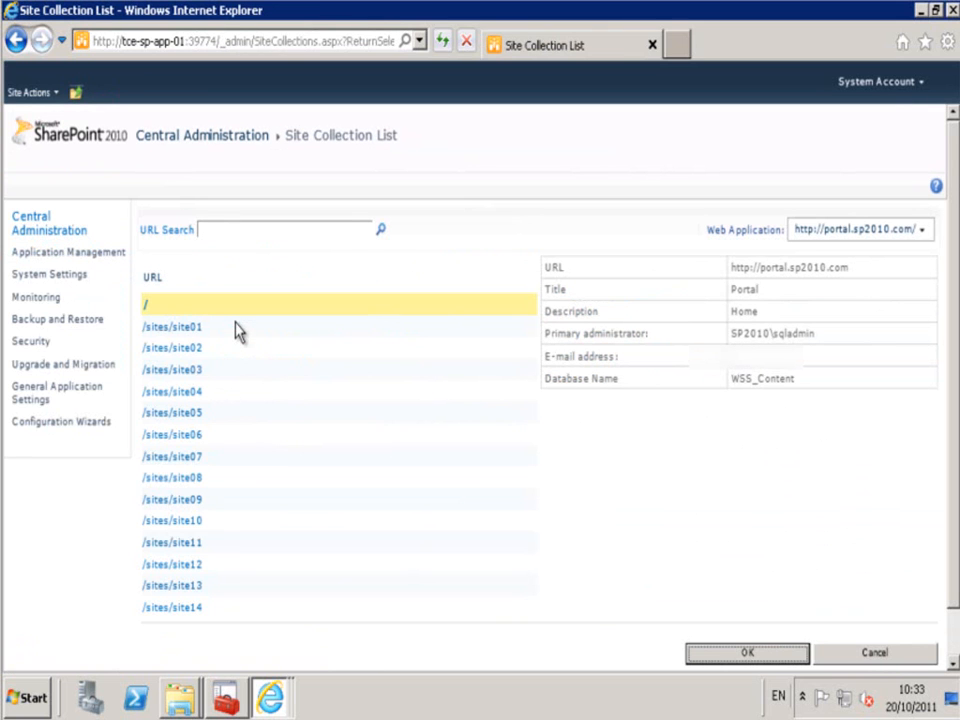
left_click(176, 479)
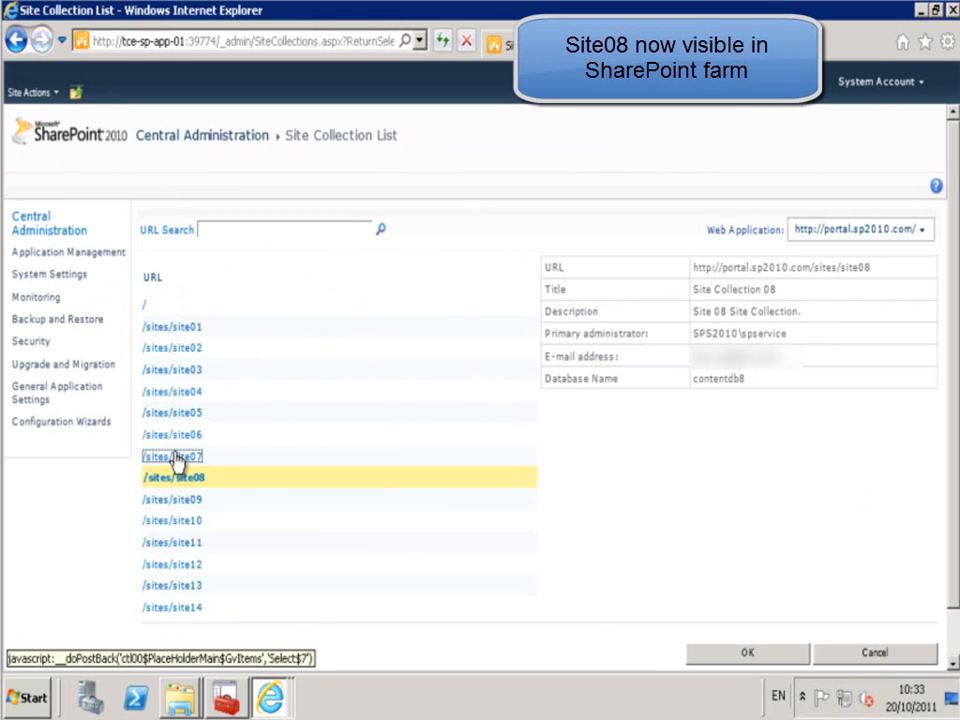
left_click(176, 459)
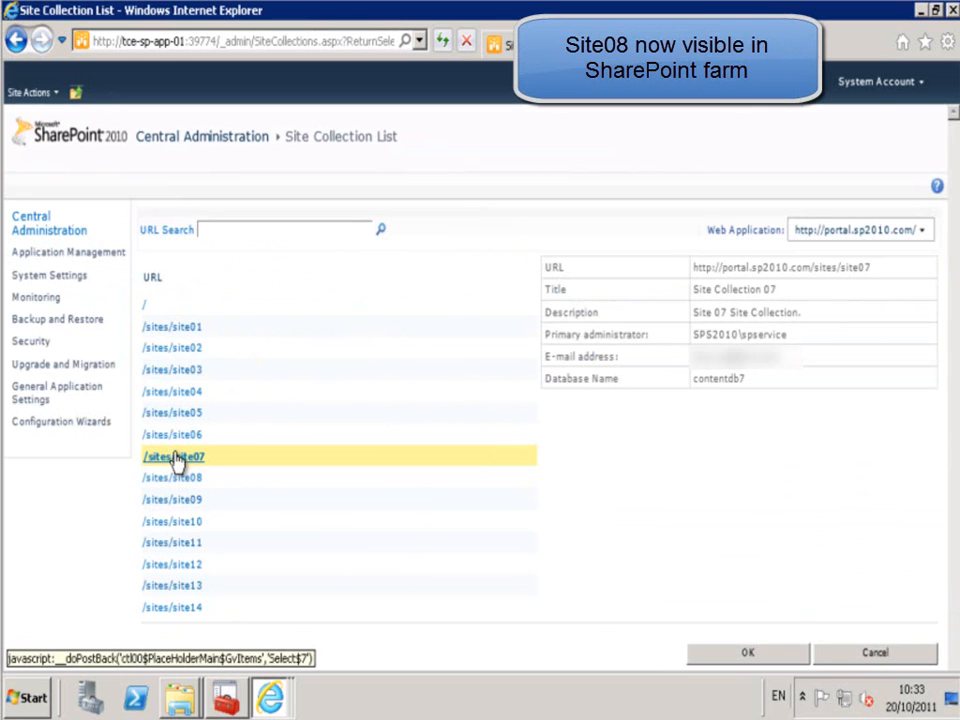
left_click(183, 330)
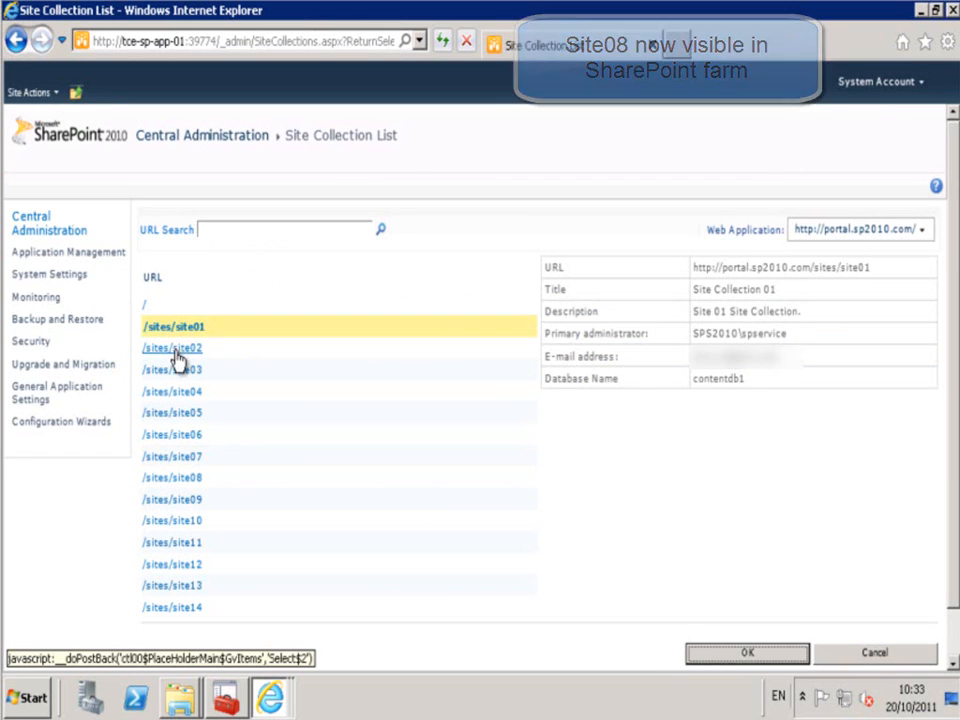
left_click(177, 356)
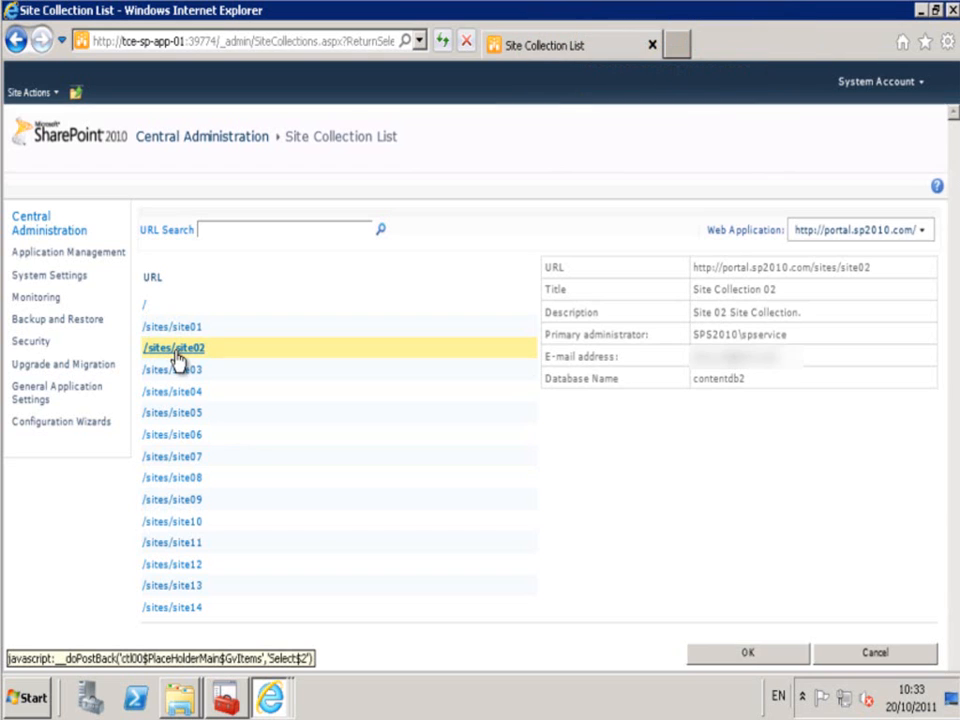
left_click(173, 482)
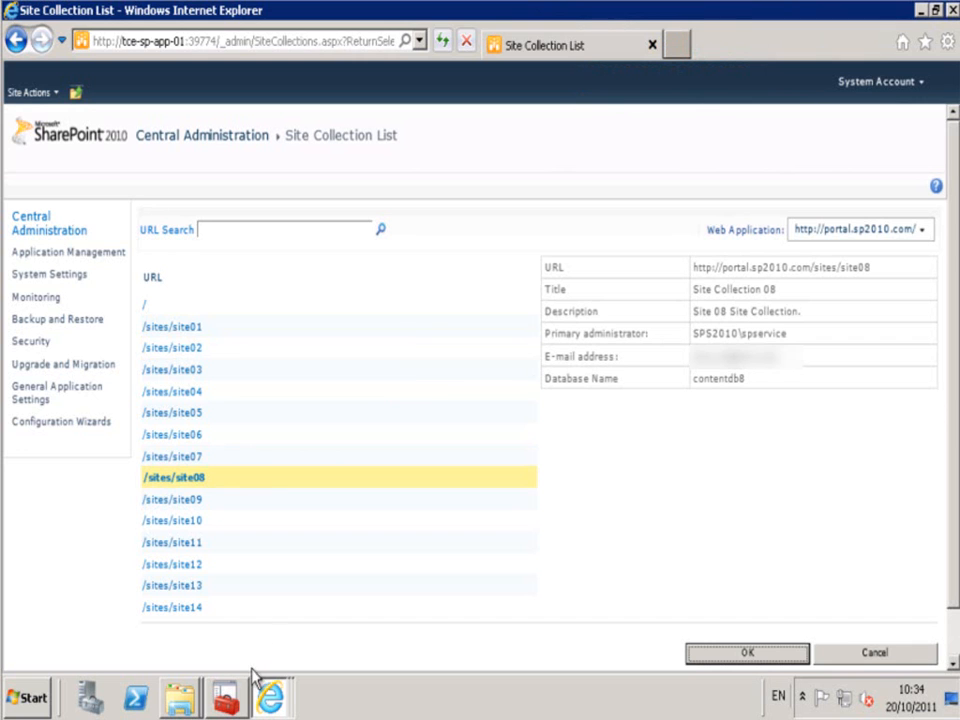
mouse_move(275, 698)
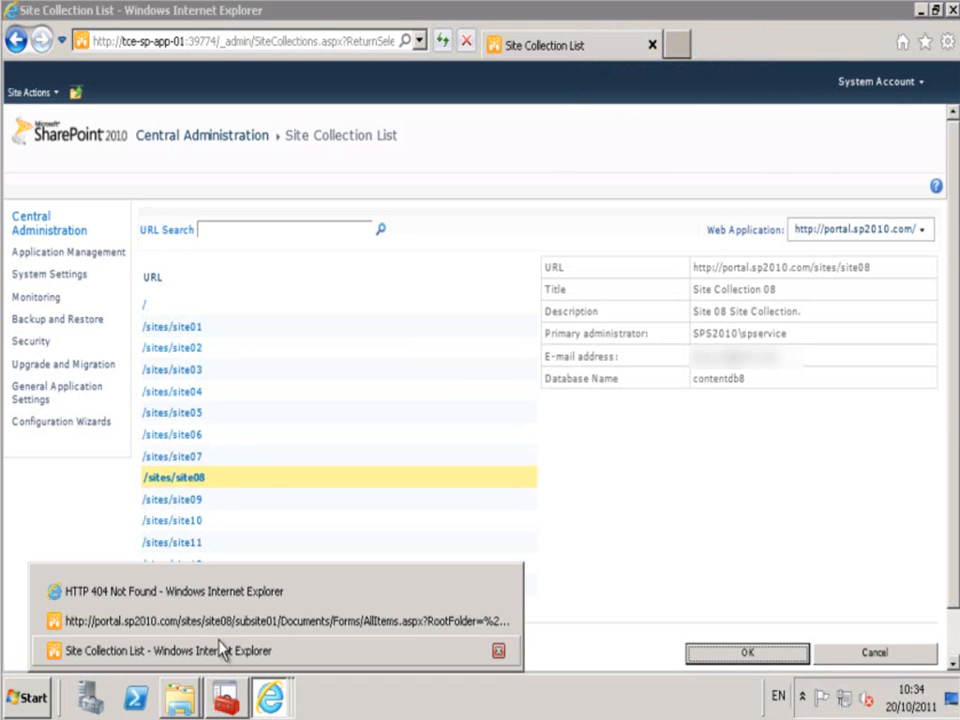
- Reload the site08 page in the browser, then reload the subsite01 Documents library page
left_click(221, 594)
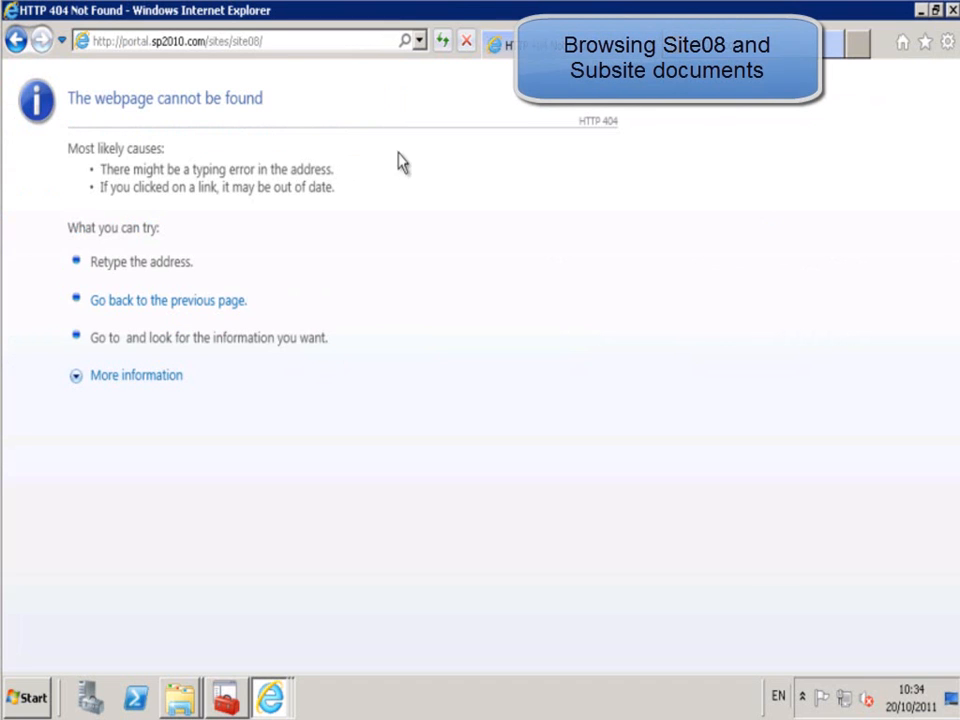
left_click(443, 42)
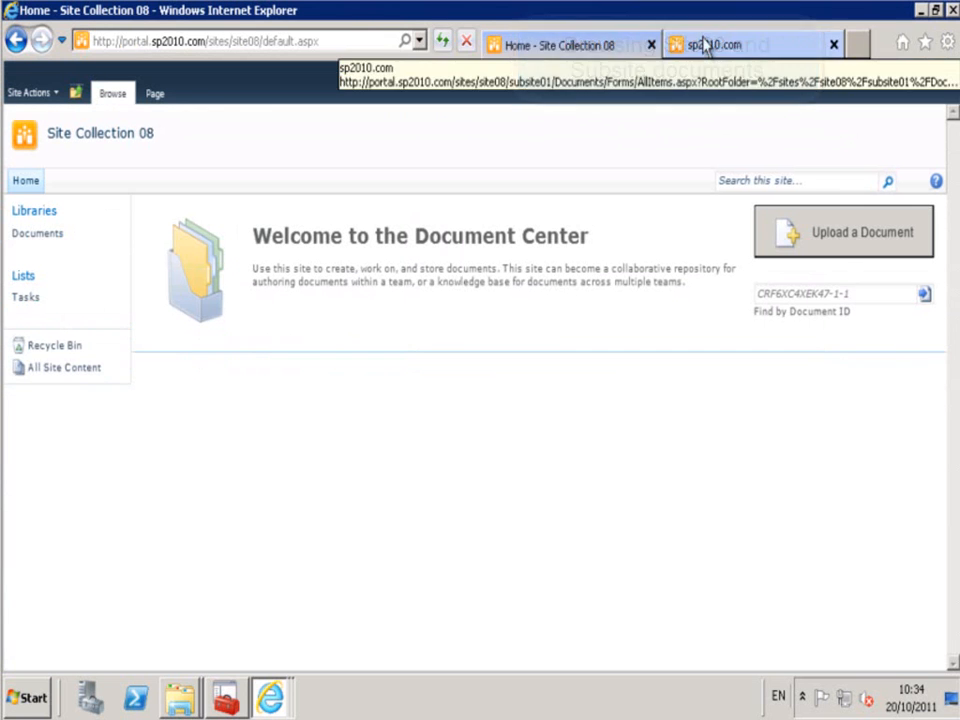
left_click(706, 44)
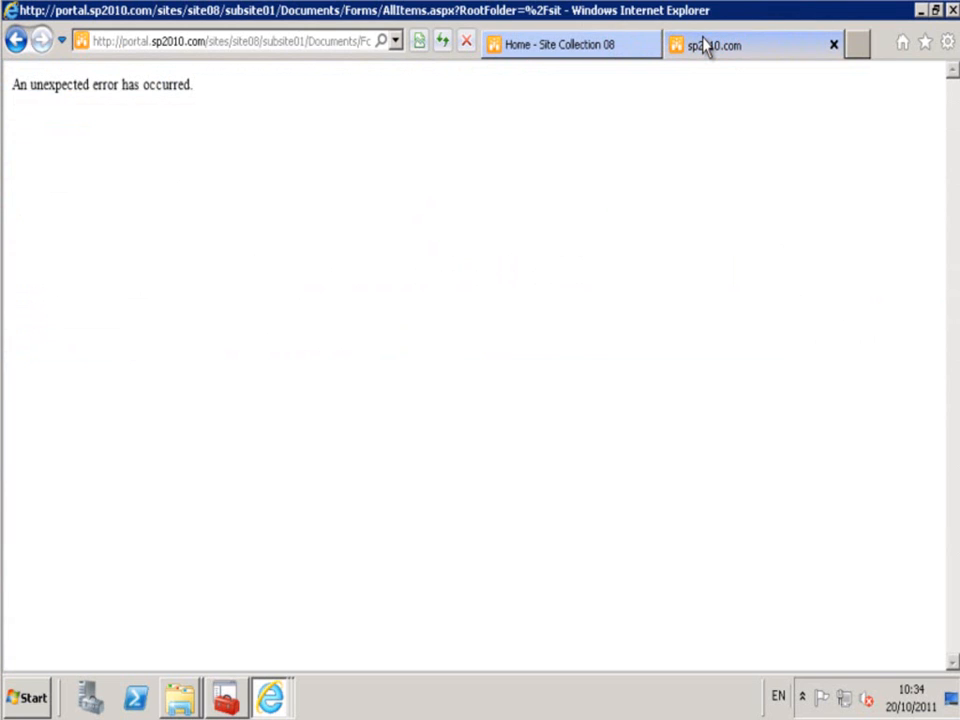
key("F5")
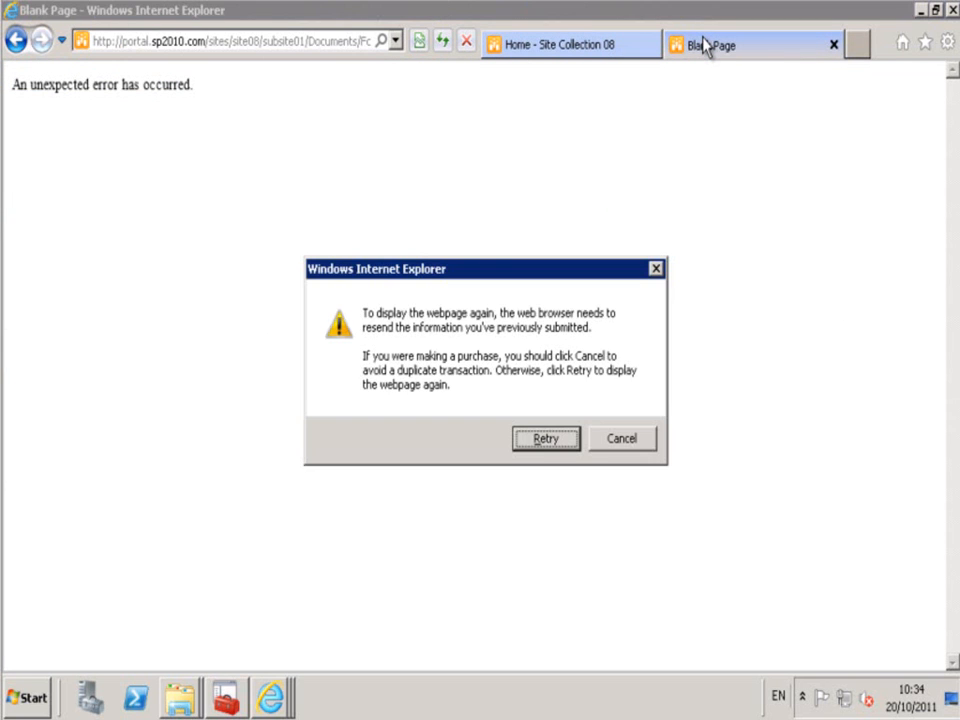